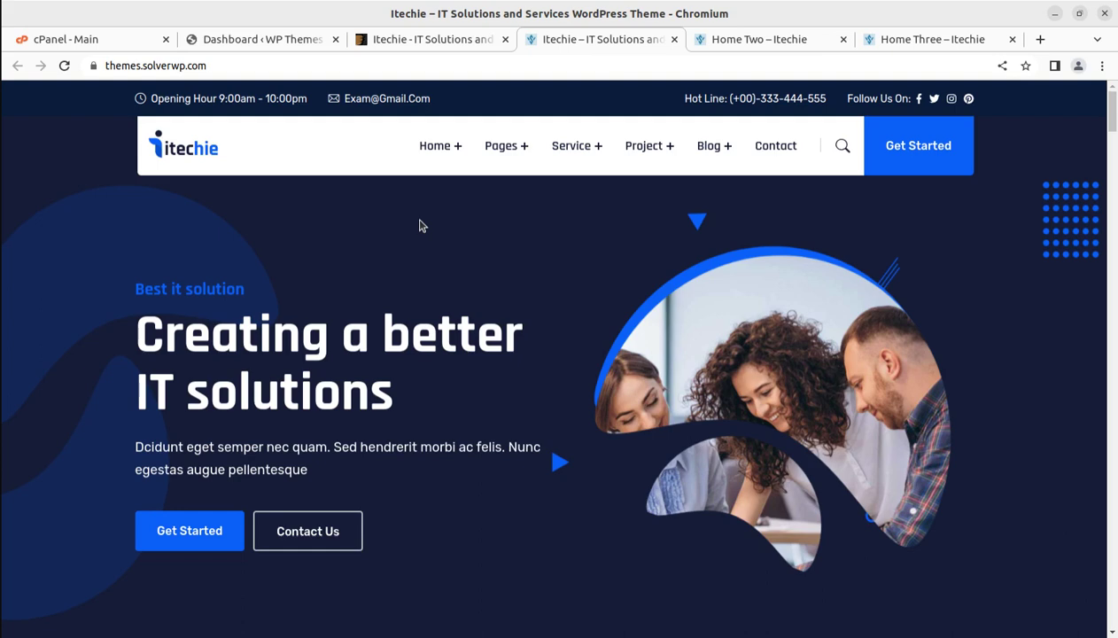
Scroll the dark Itechie demo home page down past About US, then return to the ThemeForest listing.
{"action": "scroll", "coordinate": [422, 239], "scroll_direction": "down", "scroll_amount": 4}
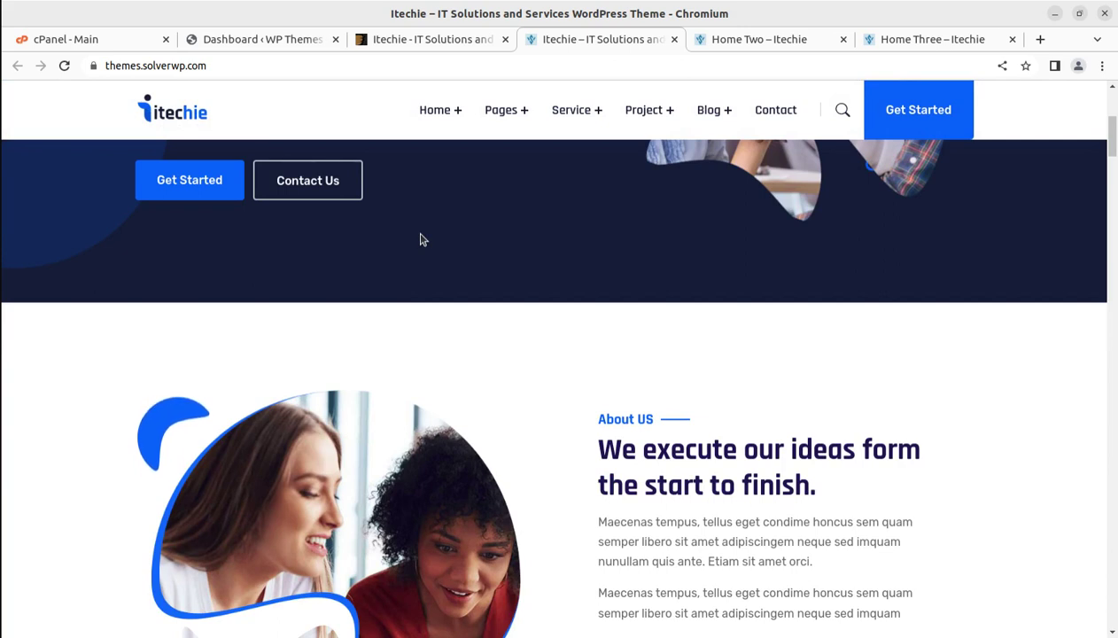
{"action": "scroll", "coordinate": [422, 239], "scroll_direction": "down", "scroll_amount": 2}
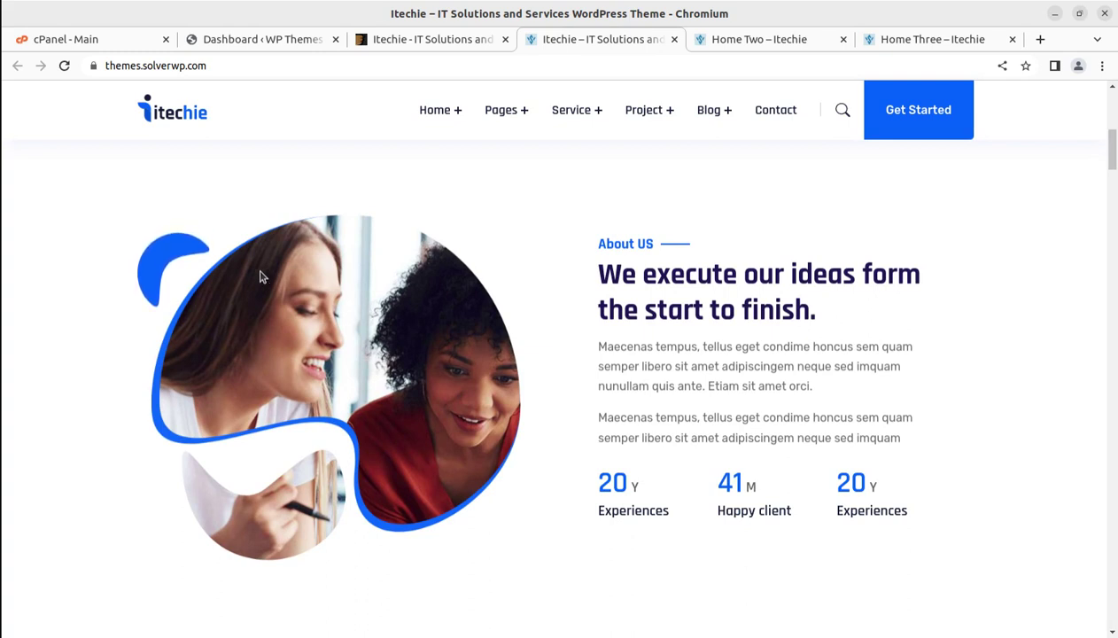
{"action": "scroll", "coordinate": [177, 308], "scroll_direction": "down", "scroll_amount": 2}
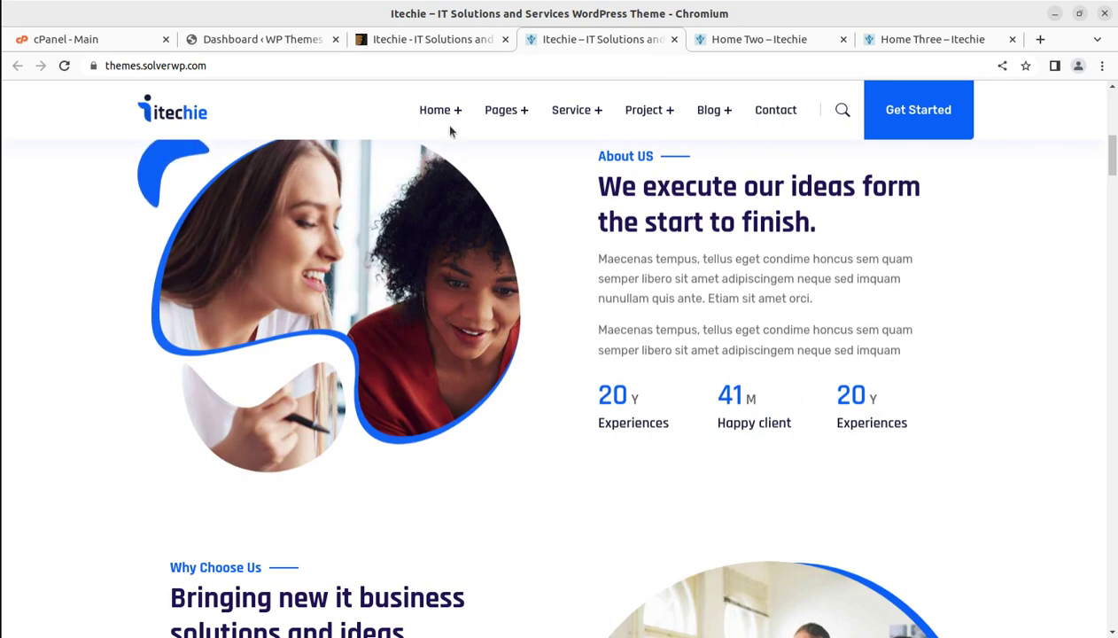
{"action": "left_click", "coordinate": [388, 42]}
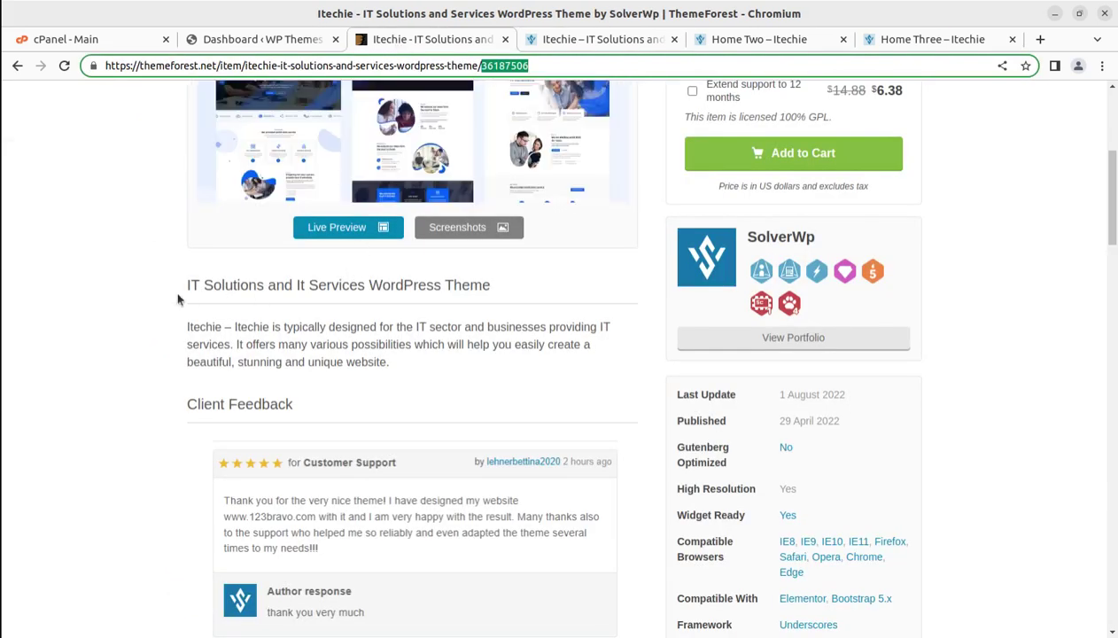
Highlight the 'IT Solutions and Services WordPress Theme' title, then return to the dark demo's hero.
{"action": "scroll", "coordinate": [152, 293], "scroll_direction": "up", "scroll_amount": 4}
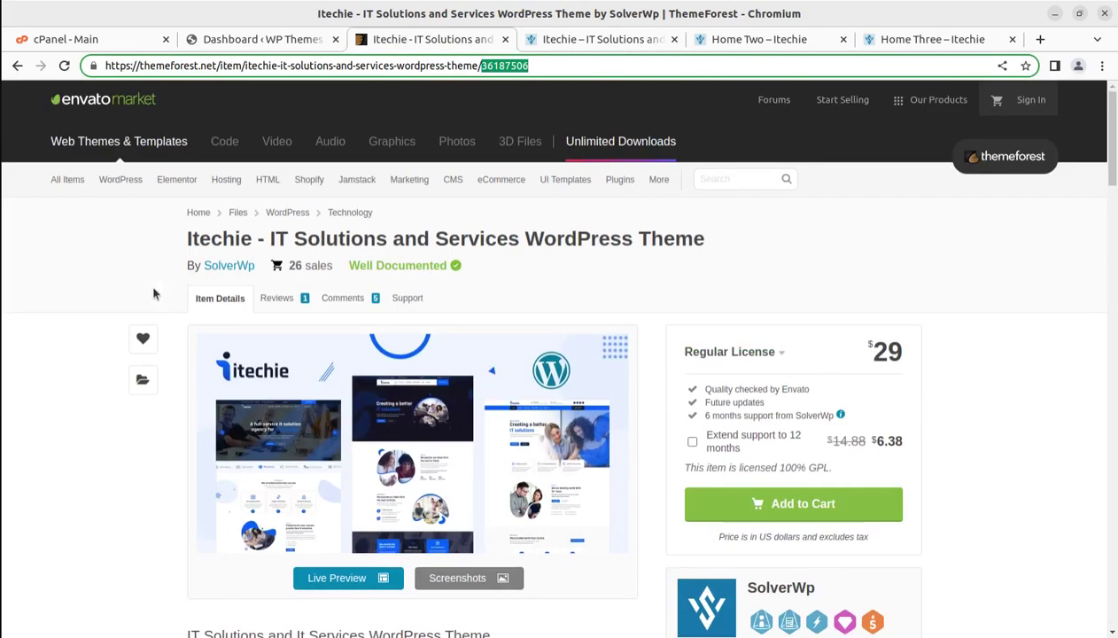
{"action": "left_click", "coordinate": [274, 232]}
{"action": "left_click_drag", "start_coordinate": [274, 233], "coordinate": [706, 239]}
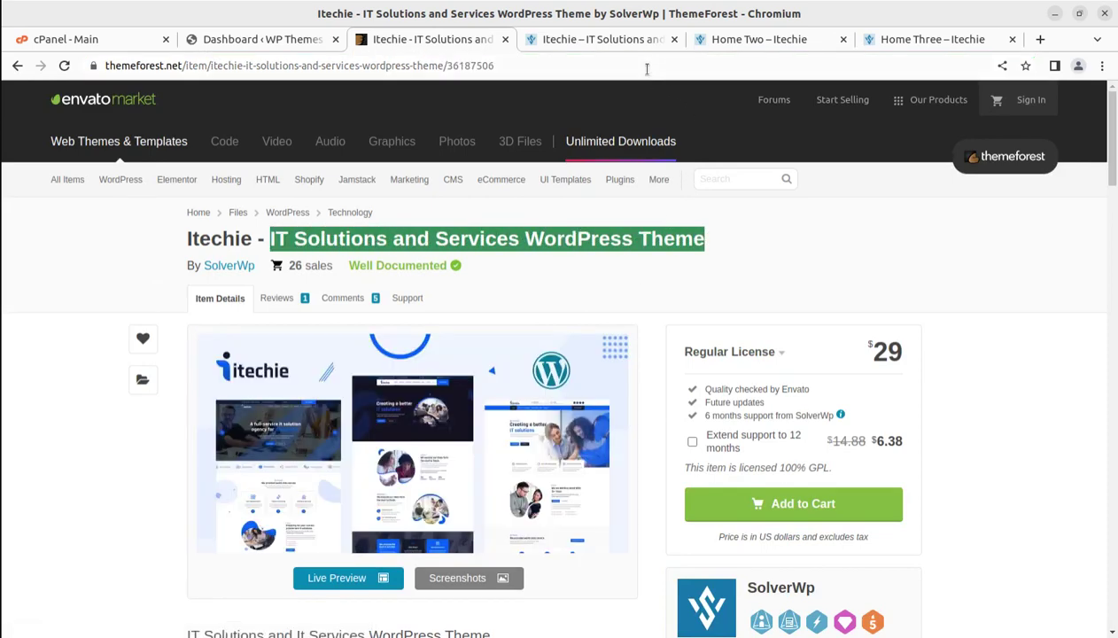
{"action": "left_click", "coordinate": [602, 39]}
{"action": "scroll", "coordinate": [394, 389], "scroll_direction": "up", "scroll_amount": 5}
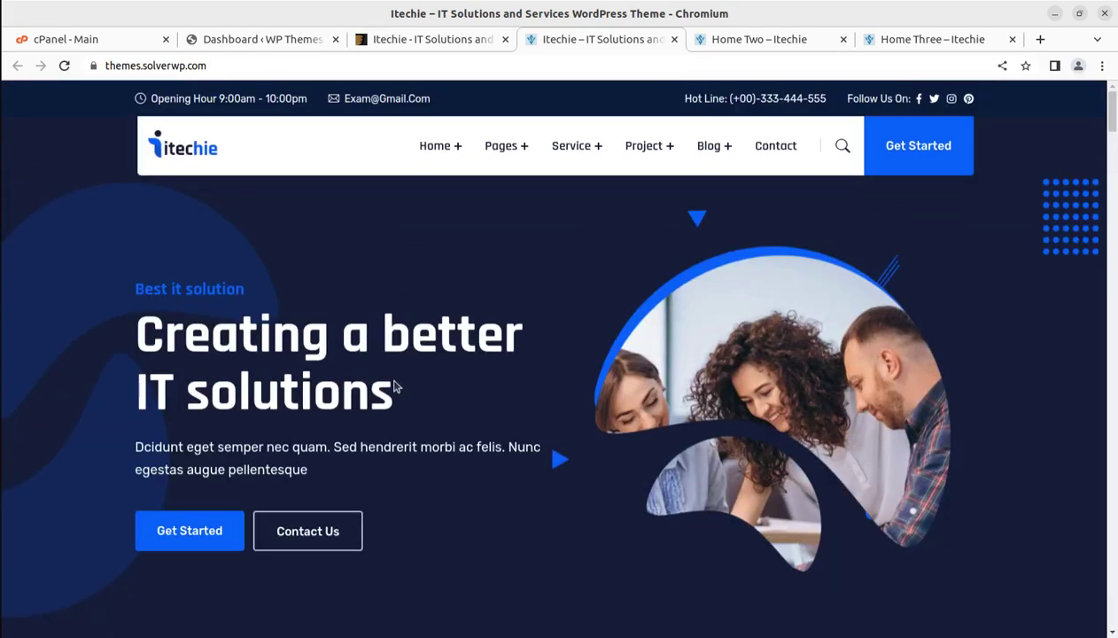
Browse the light Home Two demo through its feature cards and About US to Our Service.
{"action": "left_click", "coordinate": [715, 40]}
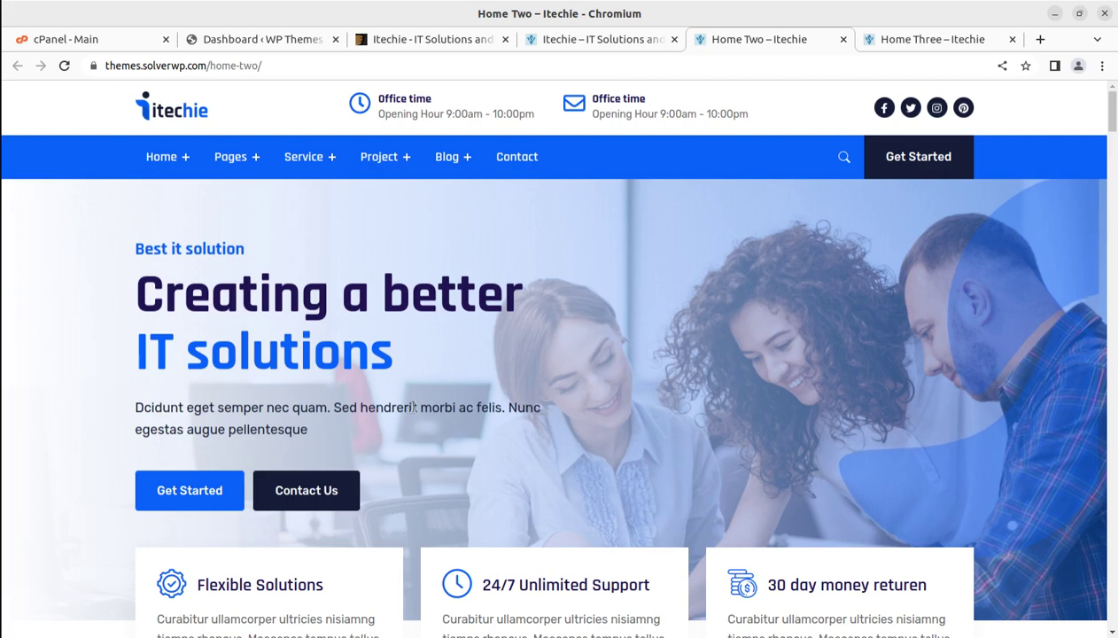
{"action": "scroll", "coordinate": [416, 408], "scroll_direction": "down", "scroll_amount": 5}
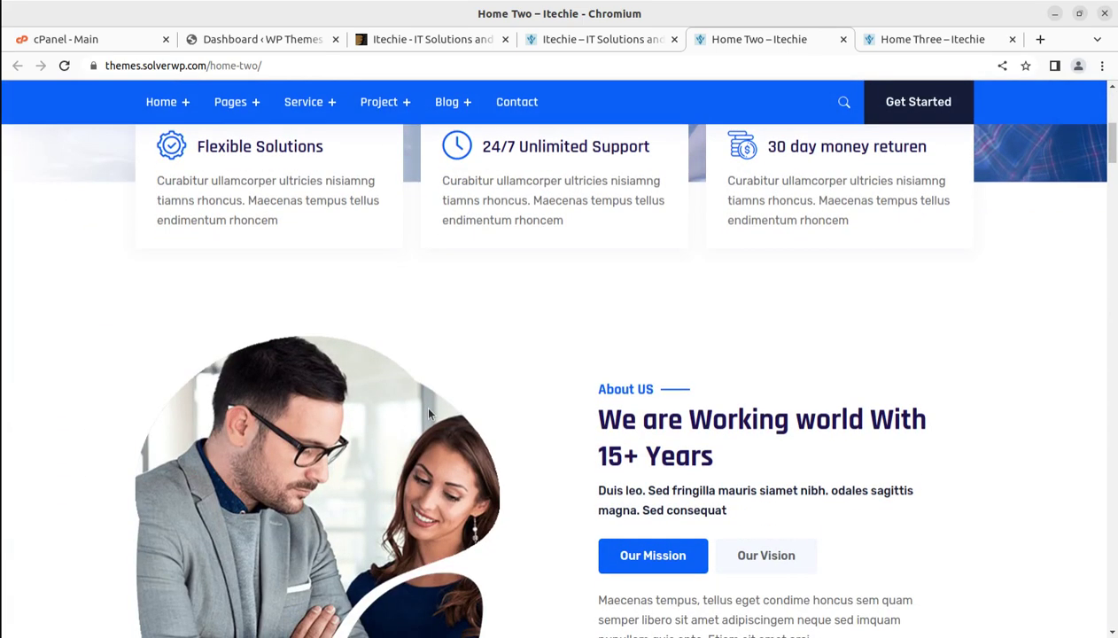
{"action": "scroll", "coordinate": [390, 399], "scroll_direction": "down", "scroll_amount": 5}
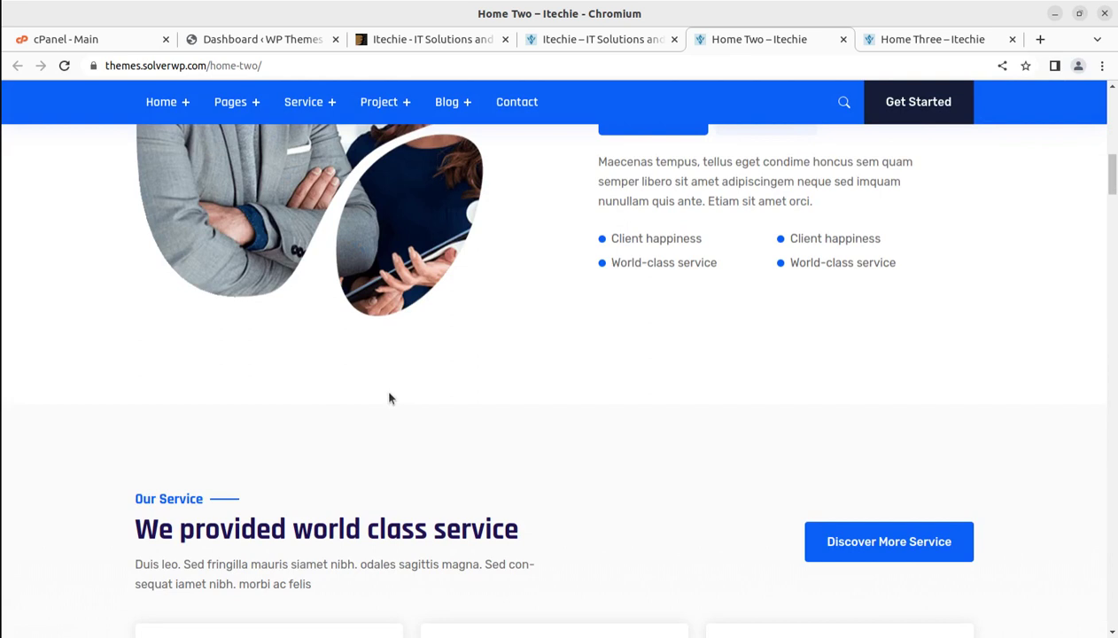
Browse Home Three's services, About US and project grid, then return to the ThemeForest item page.
{"action": "left_click", "coordinate": [913, 39]}
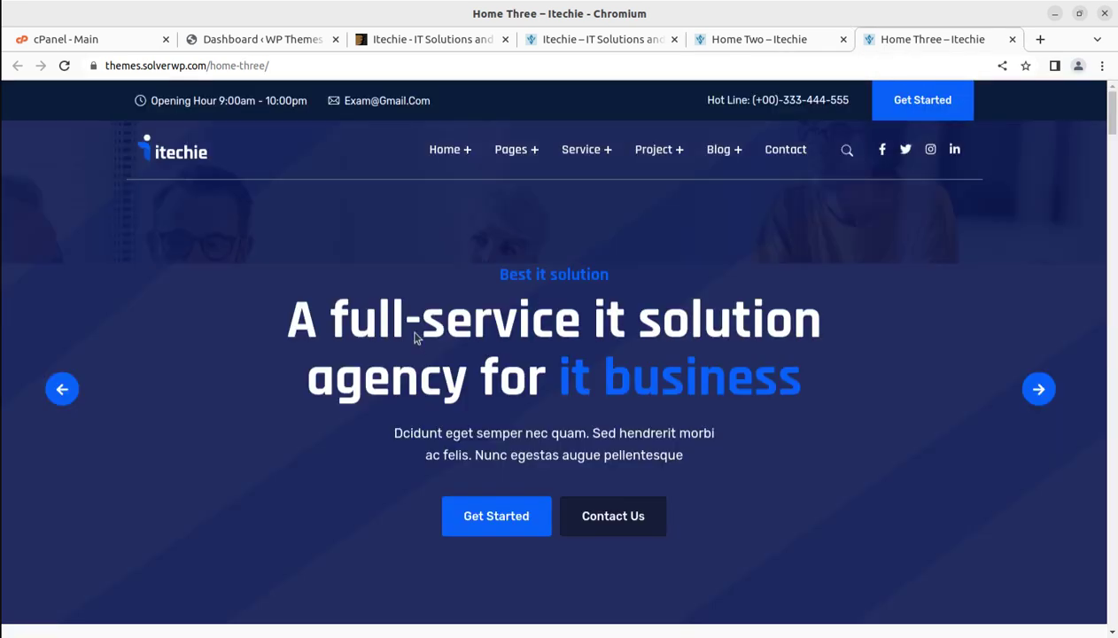
{"action": "scroll", "coordinate": [302, 363], "scroll_direction": "down", "scroll_amount": 3}
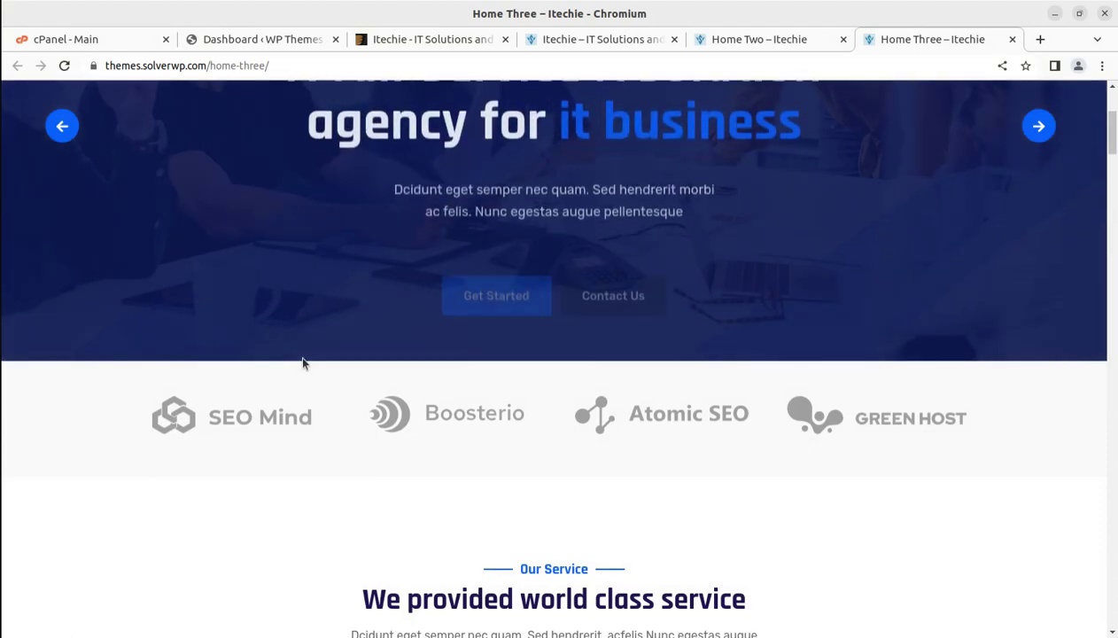
{"action": "scroll", "coordinate": [302, 363], "scroll_direction": "down", "scroll_amount": 5}
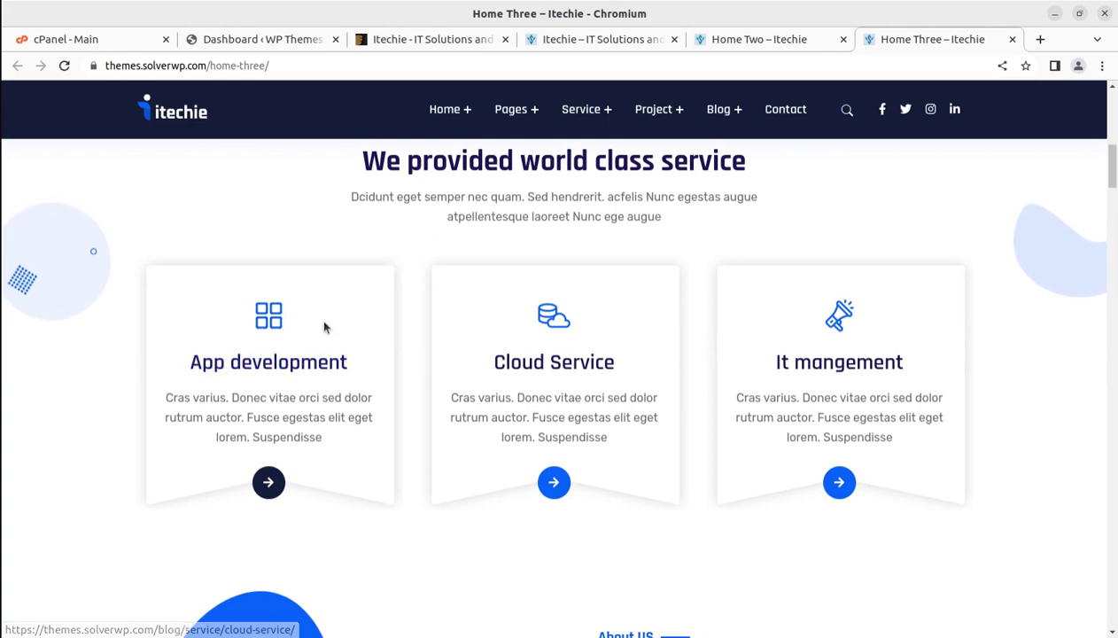
{"action": "scroll", "coordinate": [332, 314], "scroll_direction": "down", "scroll_amount": 2}
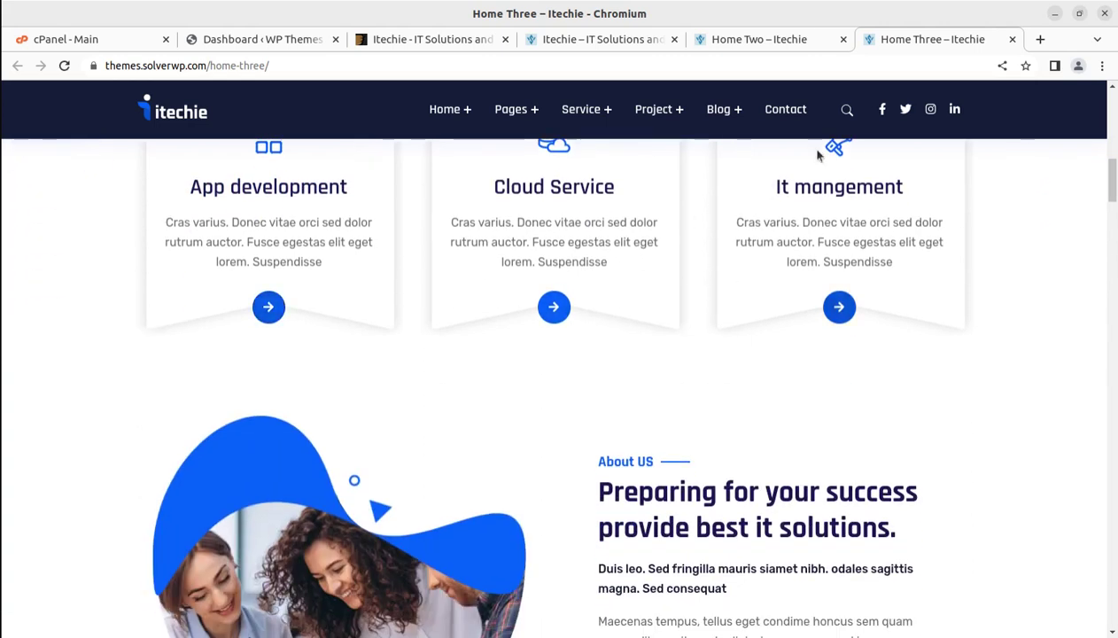
{"action": "scroll", "coordinate": [577, 248], "scroll_direction": "down", "scroll_amount": 2}
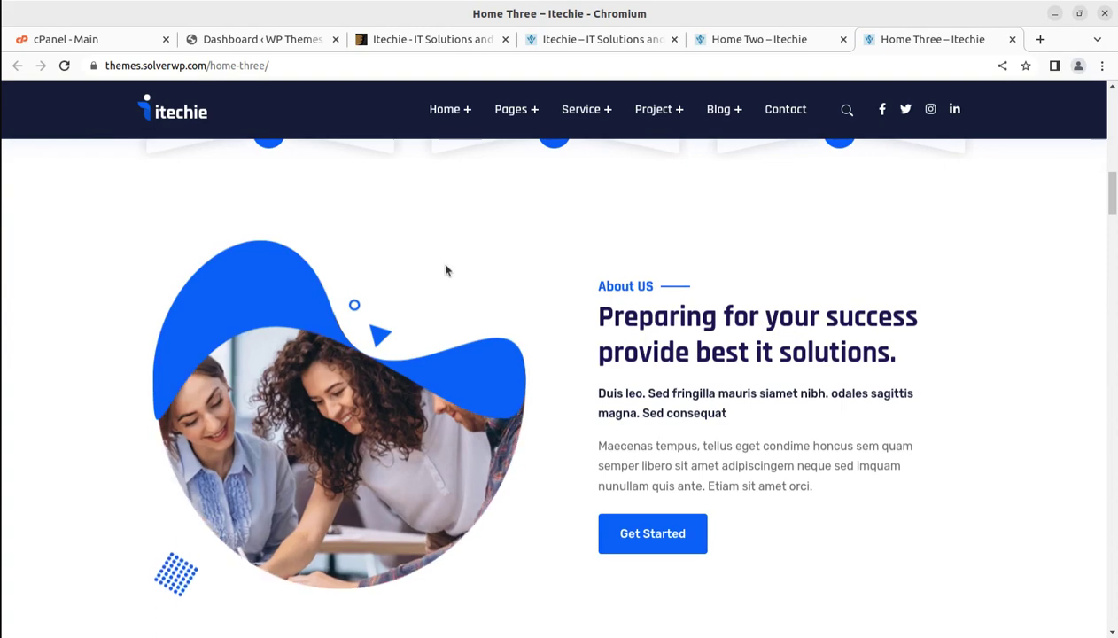
{"action": "scroll", "coordinate": [444, 267], "scroll_direction": "down", "scroll_amount": 3}
{"action": "scroll", "coordinate": [444, 270], "scroll_direction": "down", "scroll_amount": 6}
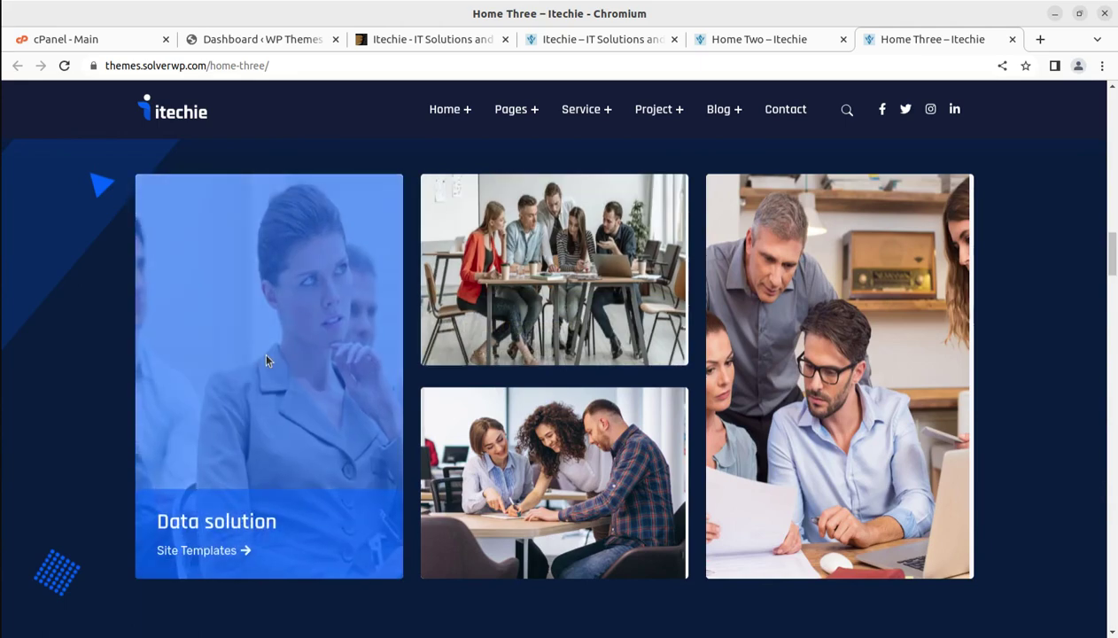
{"action": "scroll", "coordinate": [265, 359], "scroll_direction": "up", "scroll_amount": 15}
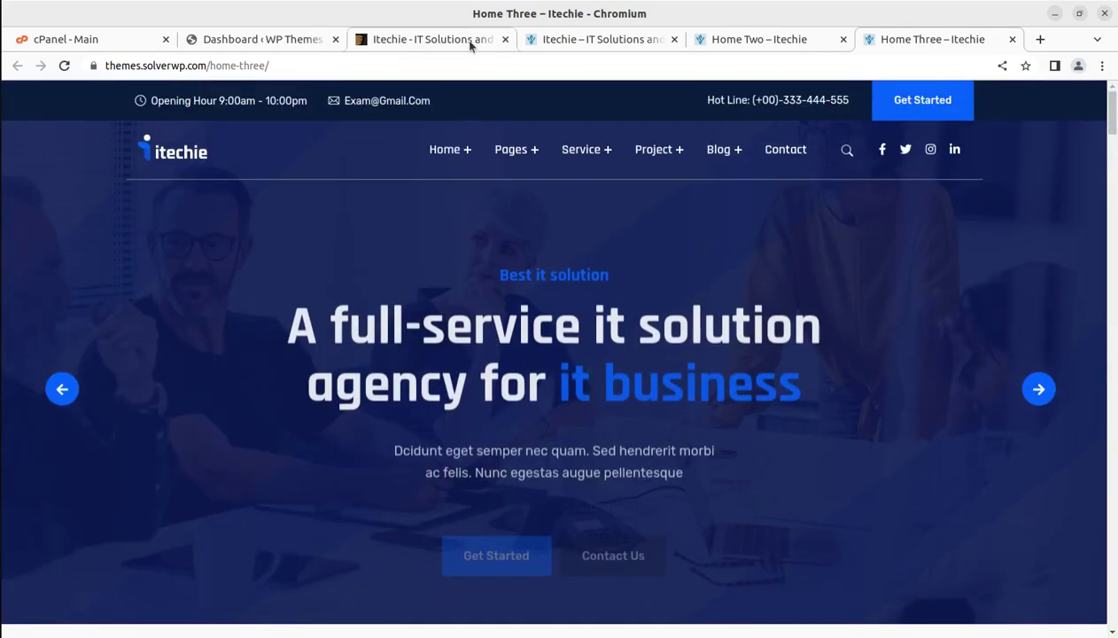
{"action": "left_click", "coordinate": [462, 39]}
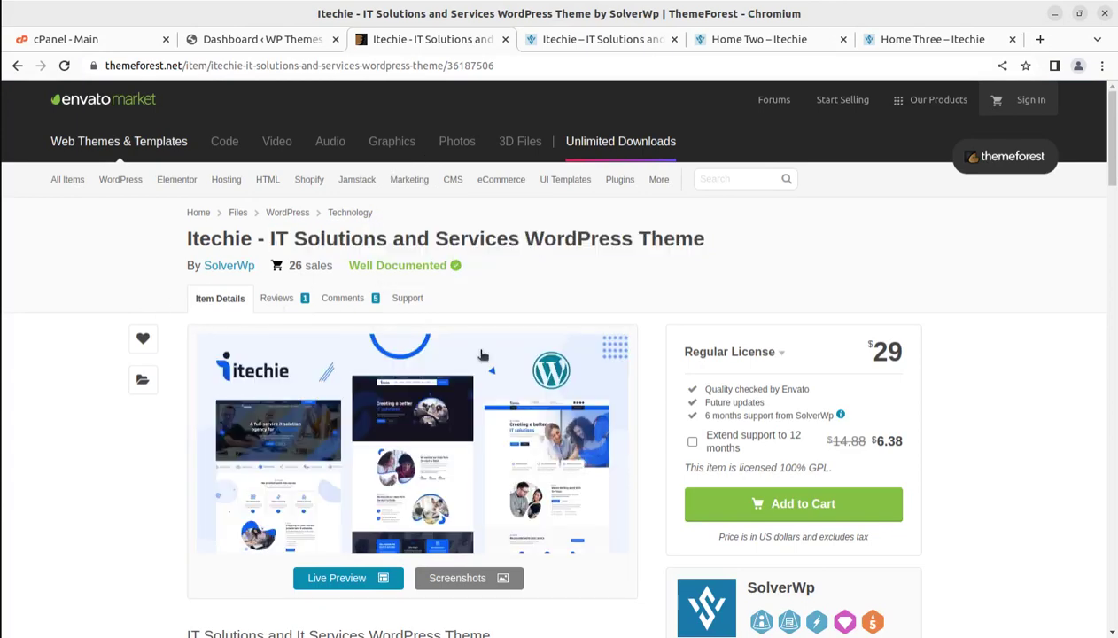
{"action": "scroll", "coordinate": [607, 401], "scroll_direction": "down", "scroll_amount": 2}
{"action": "left_click_drag", "start_coordinate": [818, 412], "coordinate": [747, 423]}
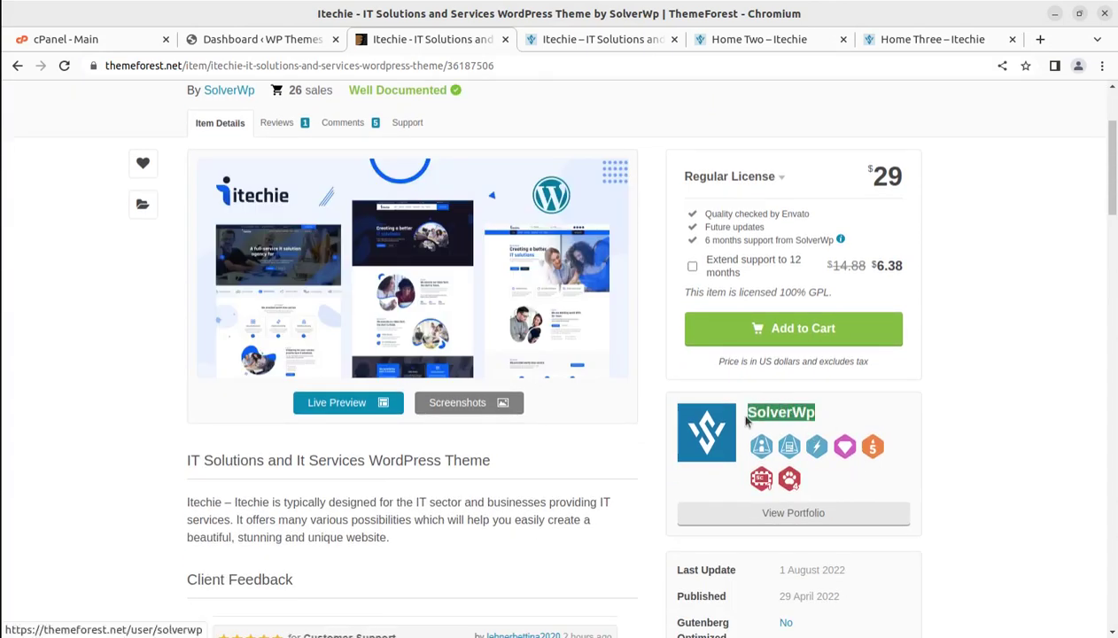
{"action": "scroll", "coordinate": [746, 423], "scroll_direction": "down", "scroll_amount": 2}
{"action": "left_click_drag", "start_coordinate": [840, 422], "coordinate": [776, 432]}
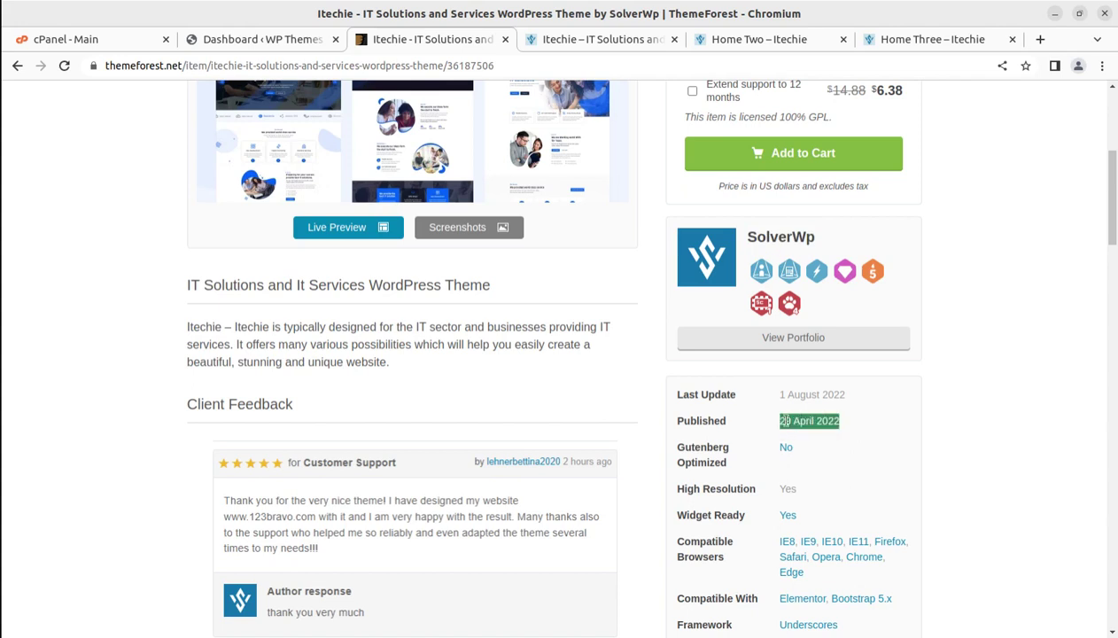
{"action": "left_click_drag", "start_coordinate": [845, 395], "coordinate": [770, 398]}
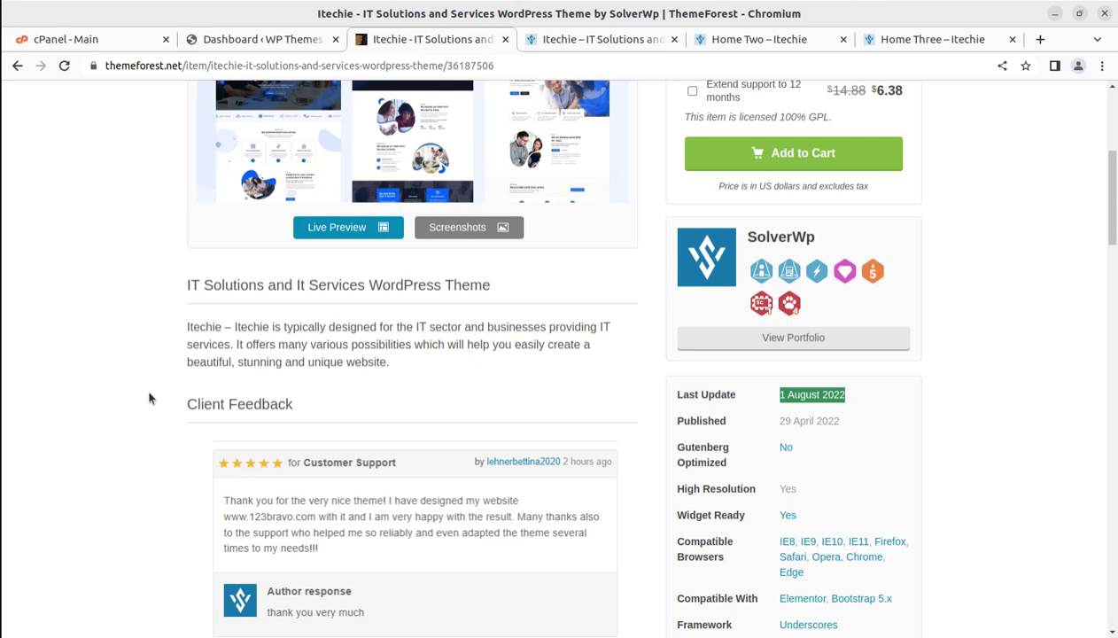
{"action": "scroll", "coordinate": [149, 397], "scroll_direction": "up", "scroll_amount": 4}
{"action": "scroll", "coordinate": [219, 416], "scroll_direction": "down", "scroll_amount": 2}
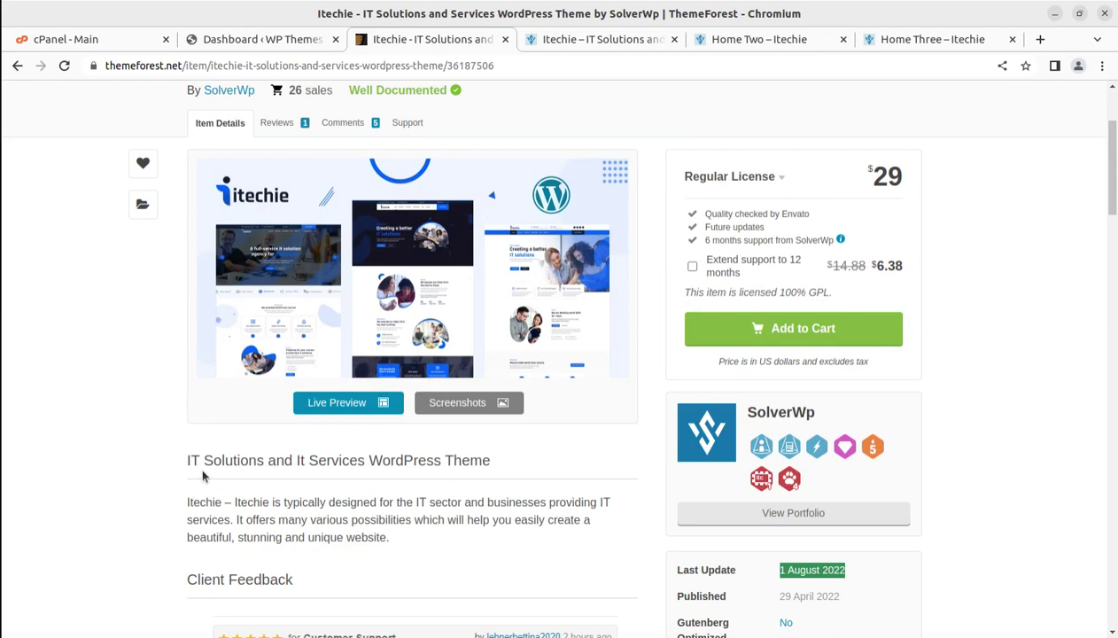
{"action": "scroll", "coordinate": [635, 480], "scroll_direction": "up", "scroll_amount": 2}
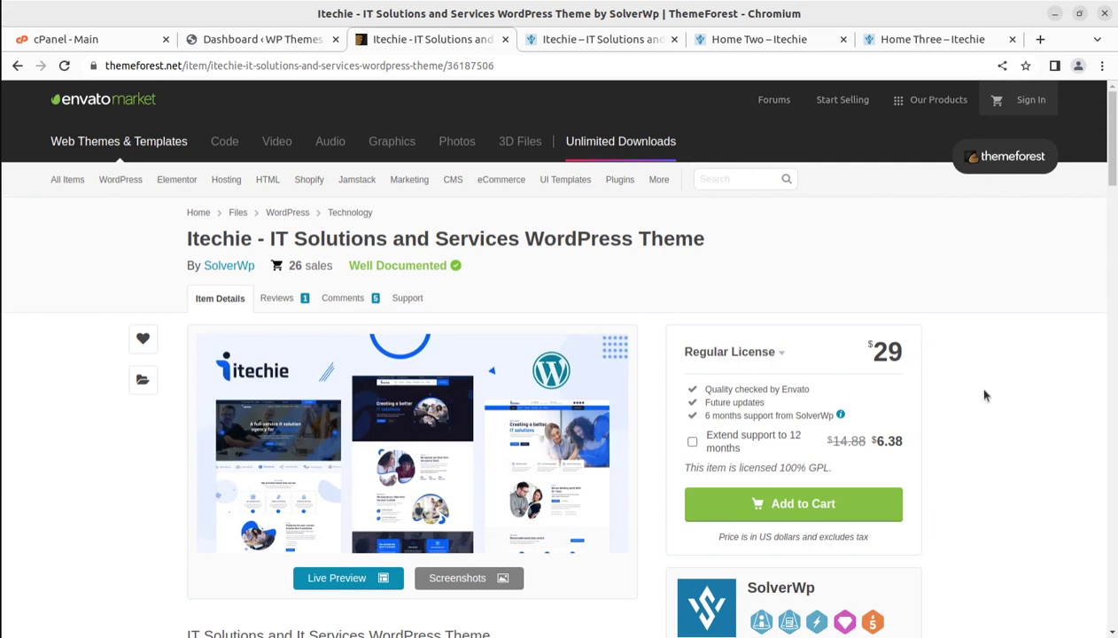
{"action": "left_click_drag", "start_coordinate": [861, 353], "coordinate": [905, 364]}
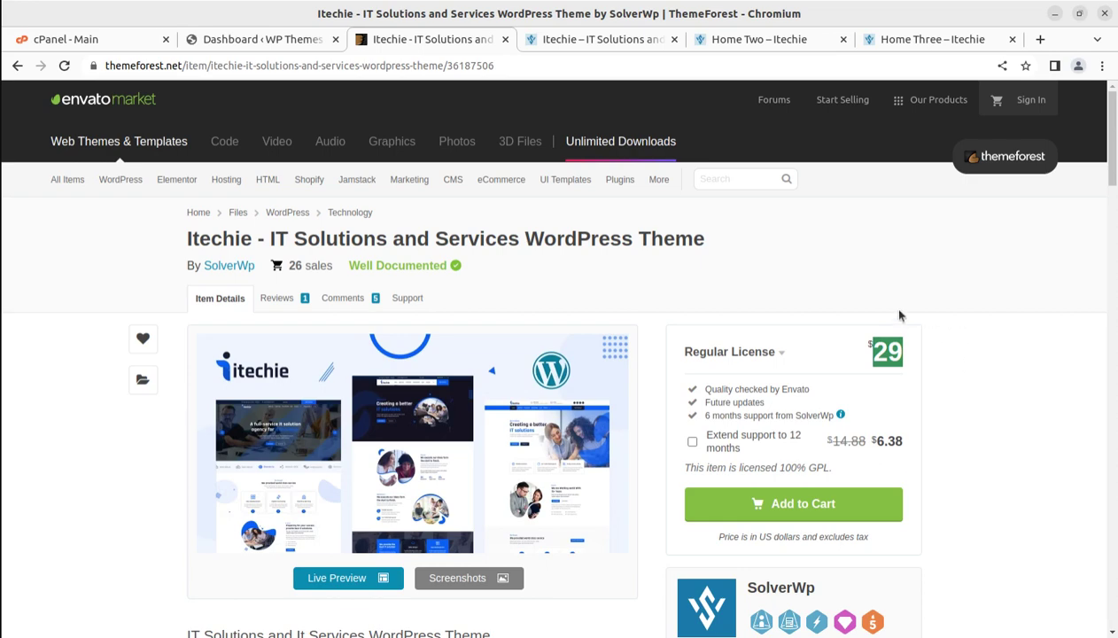
Glance at the WordPress dashboard, then scroll the cPanel main page toward its Software tools.
{"action": "left_click", "coordinate": [232, 37]}
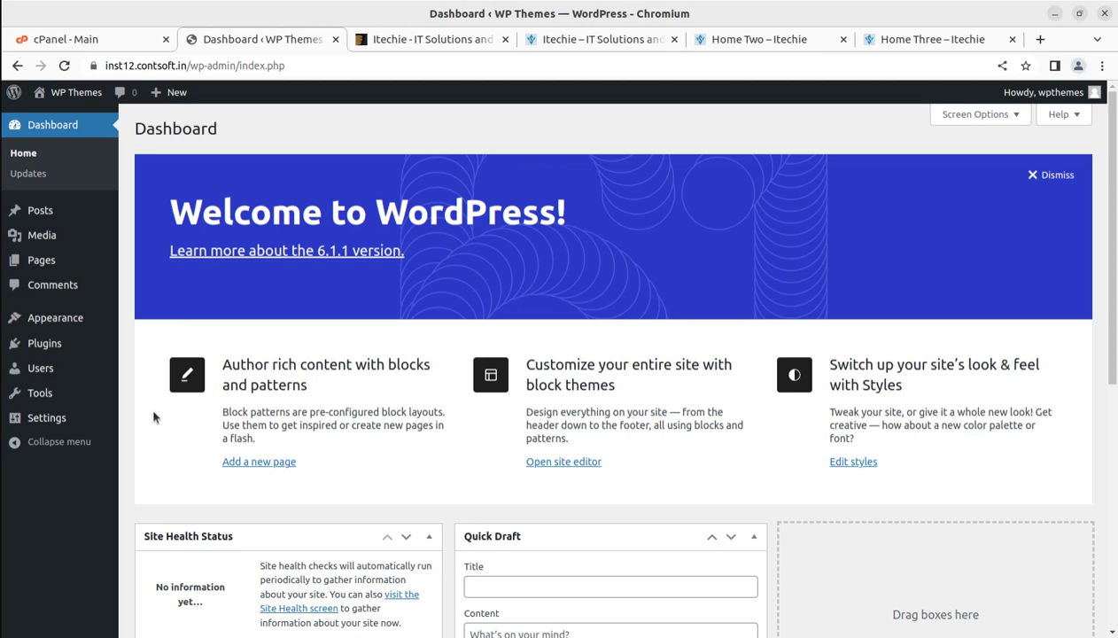
{"action": "left_click", "coordinate": [36, 37]}
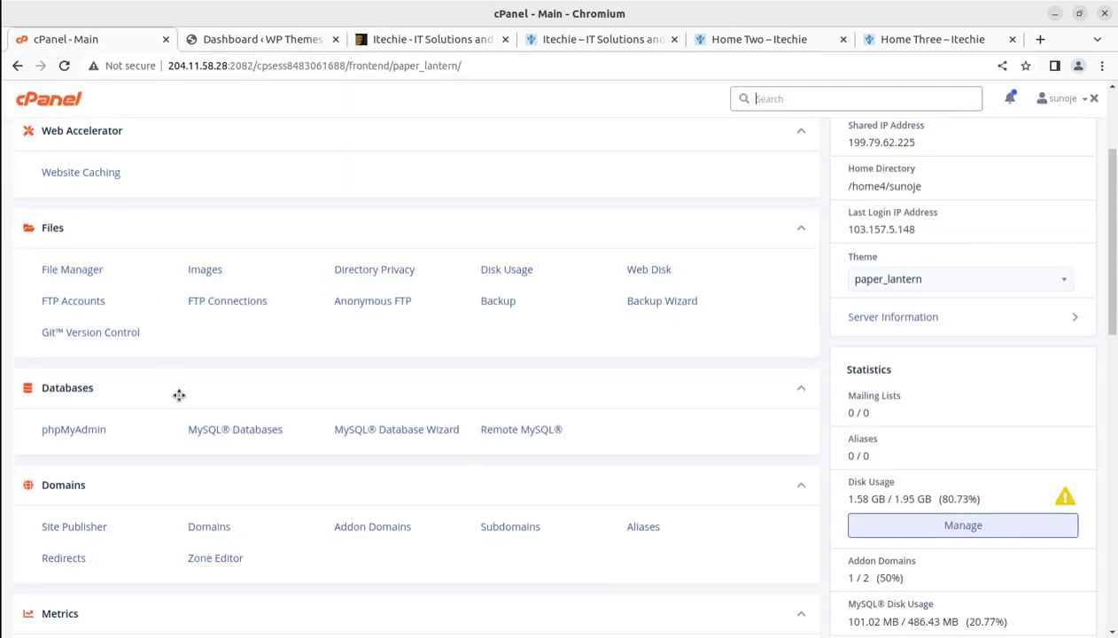
{"action": "scroll", "coordinate": [178, 395], "scroll_direction": "down", "scroll_amount": 6}
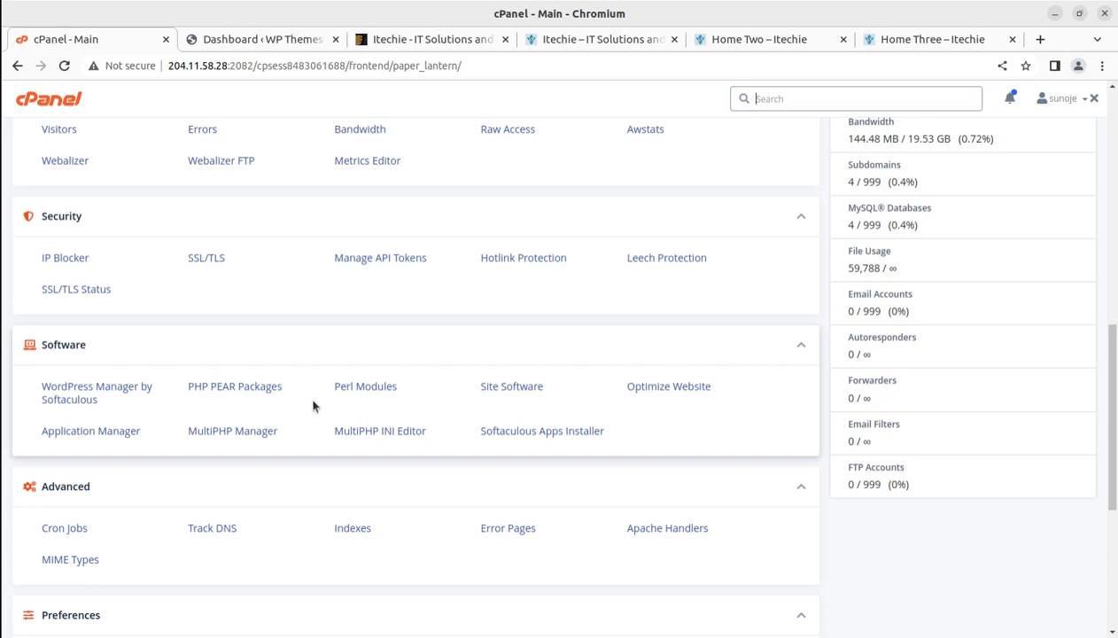
Open the downloaded itechie_v1.0.5 folder and look inside its demo subfolder.
{"action": "left_click", "coordinate": [240, 42]}
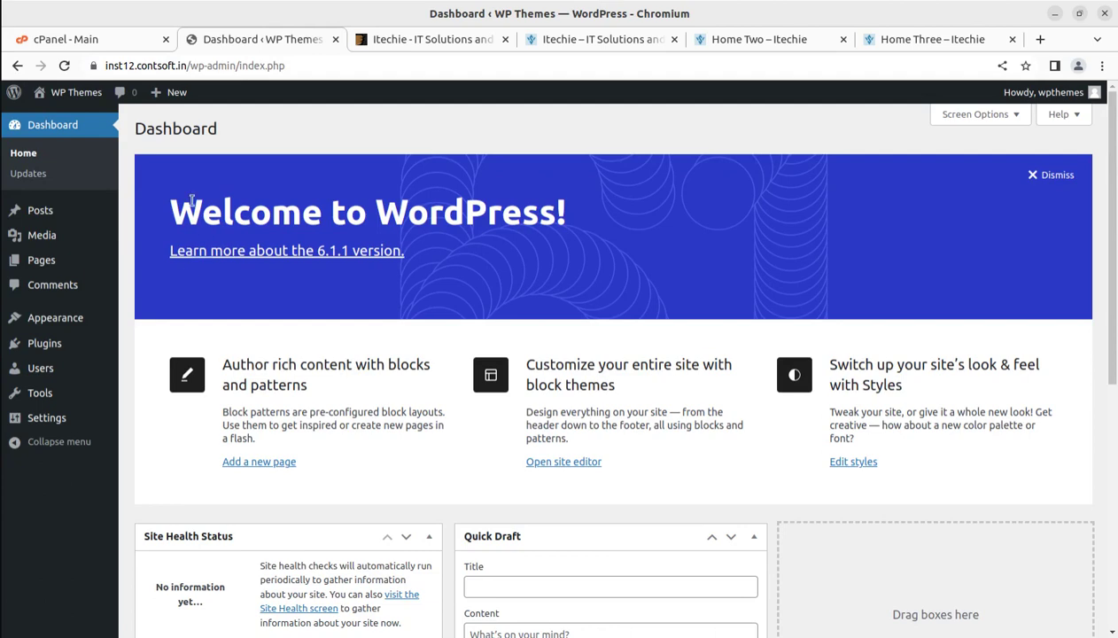
{"action": "left_click", "coordinate": [6, 34]}
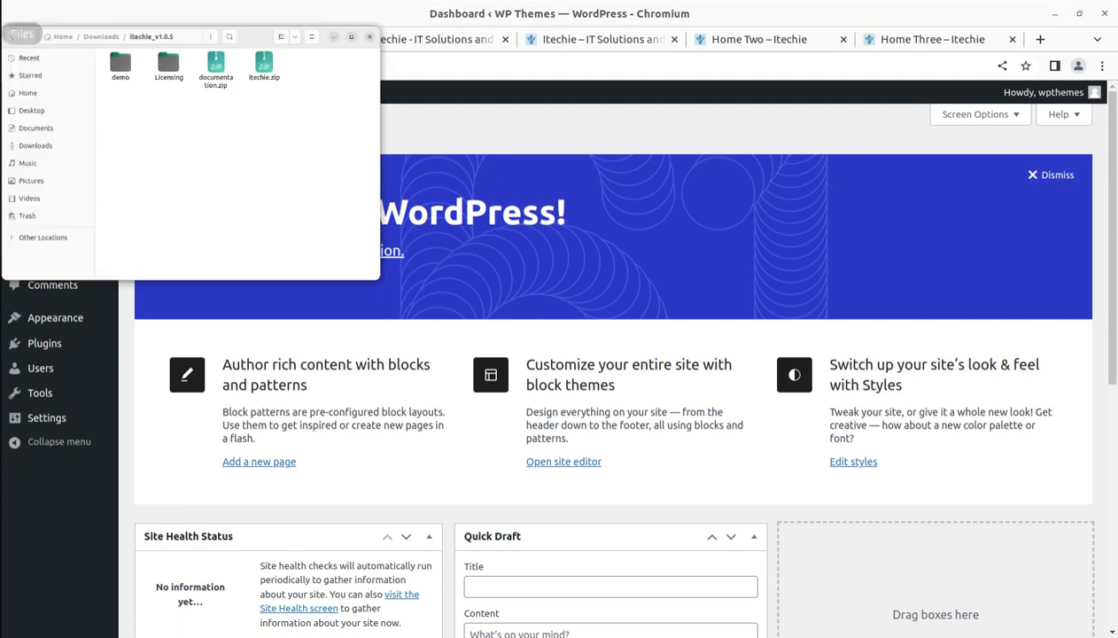
{"action": "double_click", "coordinate": [230, 99]}
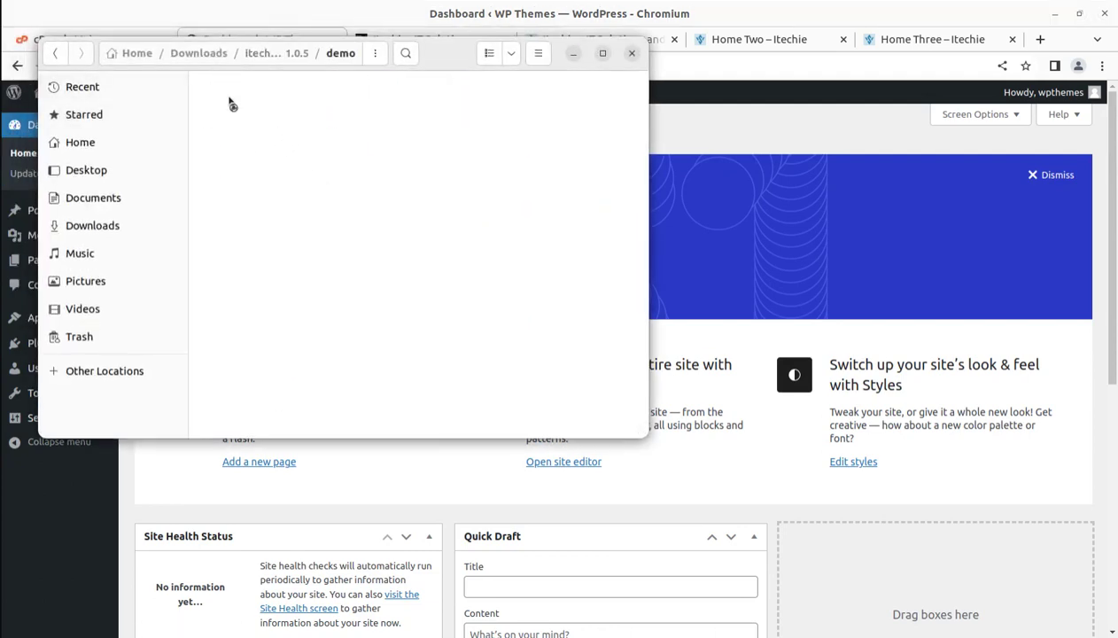
{"action": "left_click", "coordinate": [280, 55]}
Check the sizes of documentation.zip and itechie.zip, then minimize the file manager.
{"action": "left_click", "coordinate": [310, 104]}
{"action": "left_click", "coordinate": [457, 115]}
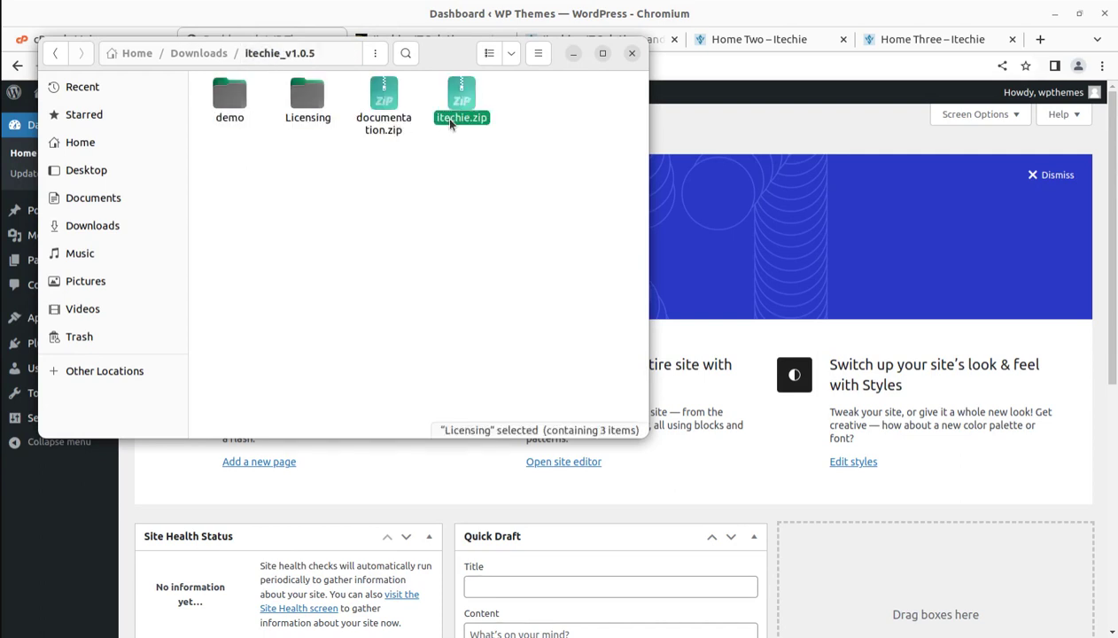
{"action": "left_click", "coordinate": [384, 101]}
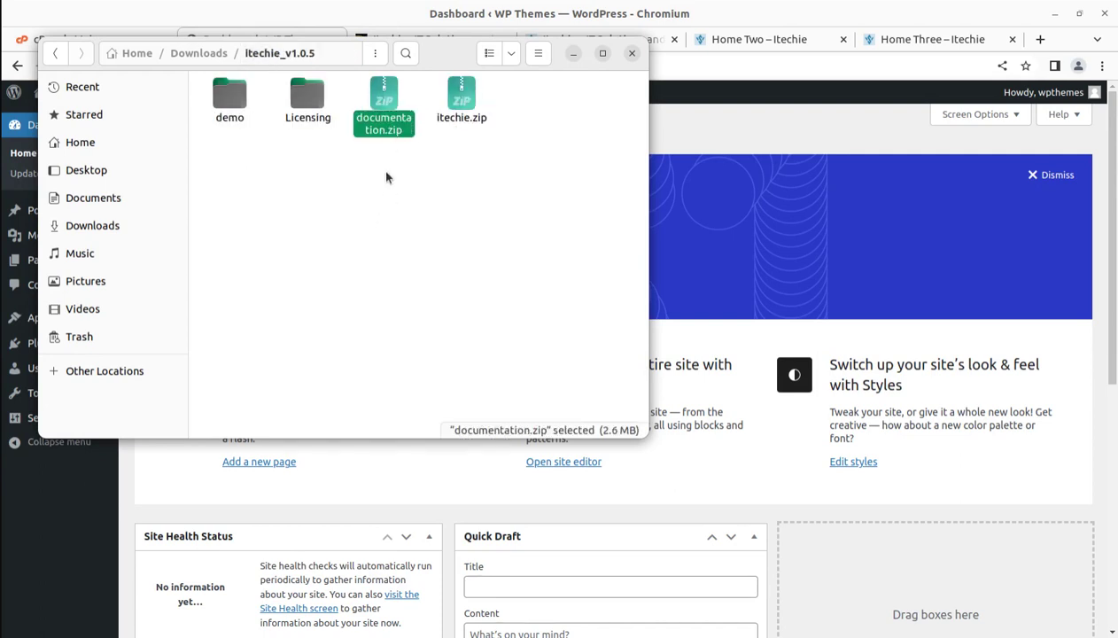
{"action": "left_click", "coordinate": [461, 96]}
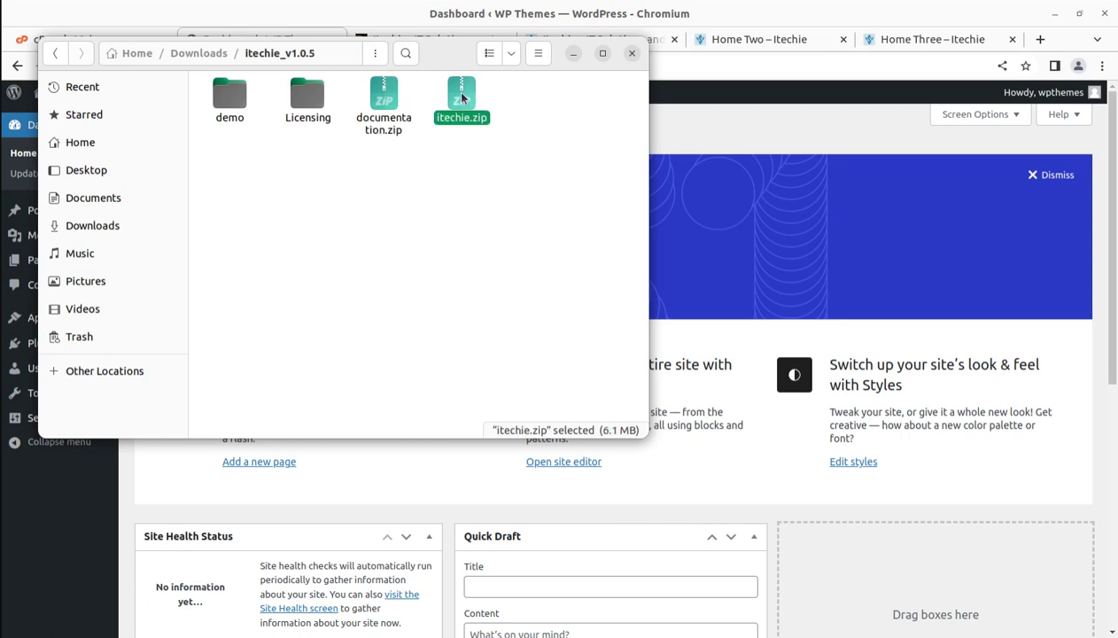
{"action": "left_click", "coordinate": [572, 54]}
{"action": "mouse_move", "coordinate": [40, 327]}
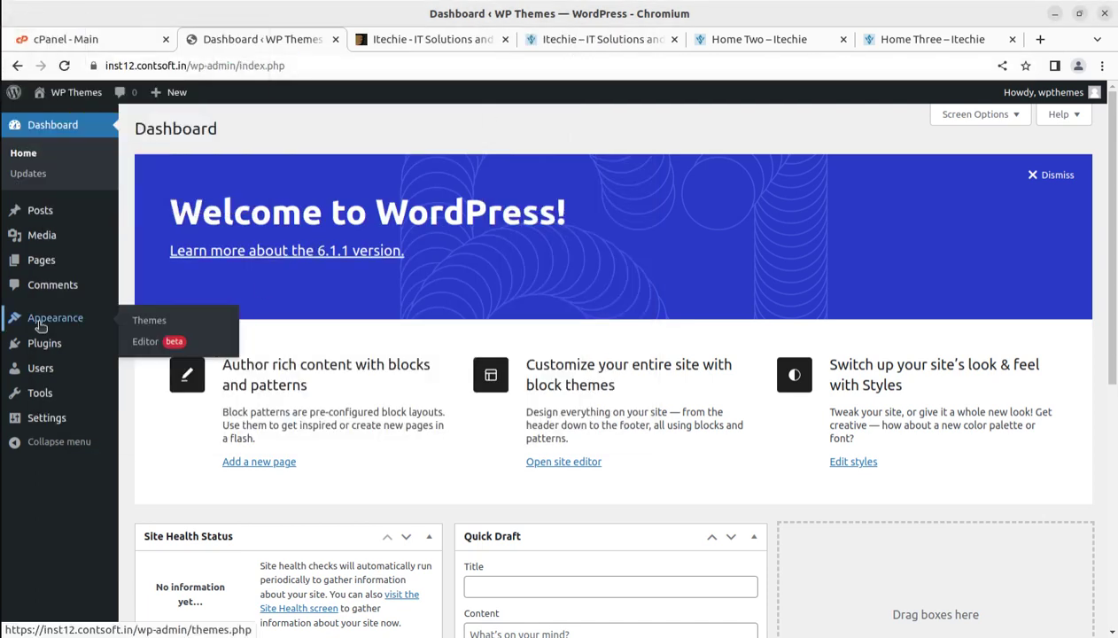
Open the Upload Theme form under Appearance > Themes > Add New.
{"action": "left_click", "coordinate": [142, 323]}
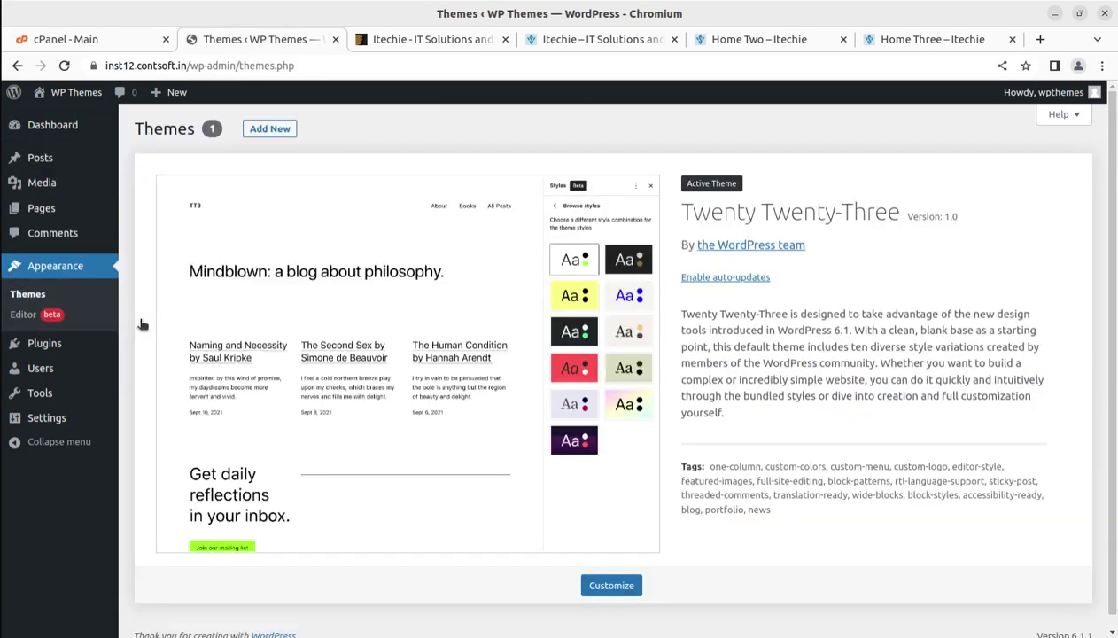
{"action": "left_click", "coordinate": [271, 132]}
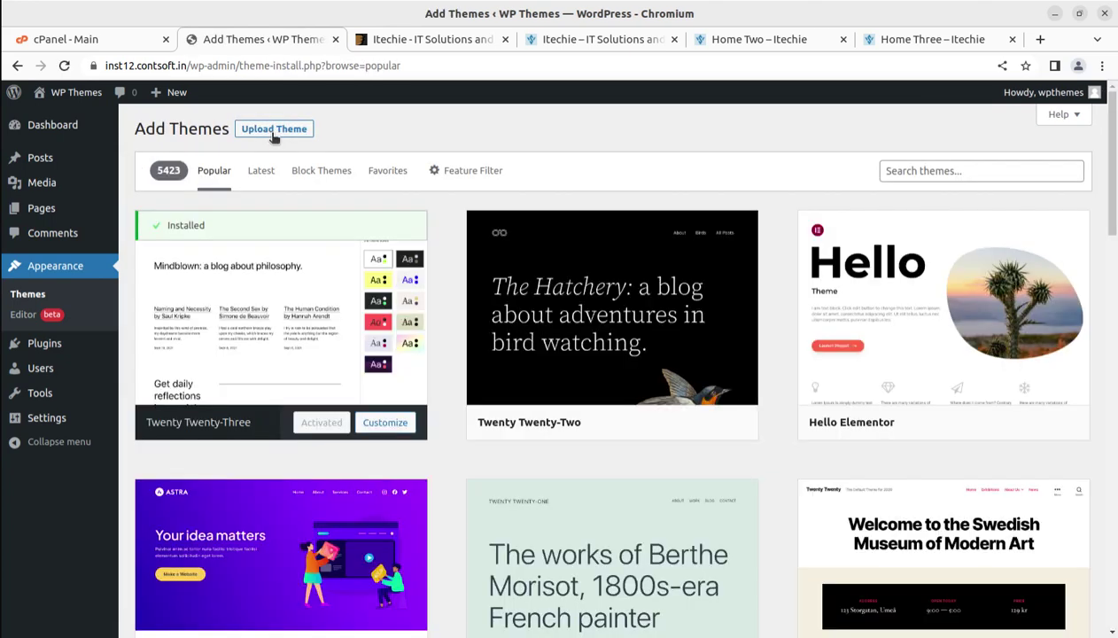
{"action": "left_click", "coordinate": [274, 132]}
Choose itechie.zip from Downloads/itechie_v1.0.5 and install it.
{"action": "left_click", "coordinate": [519, 259]}
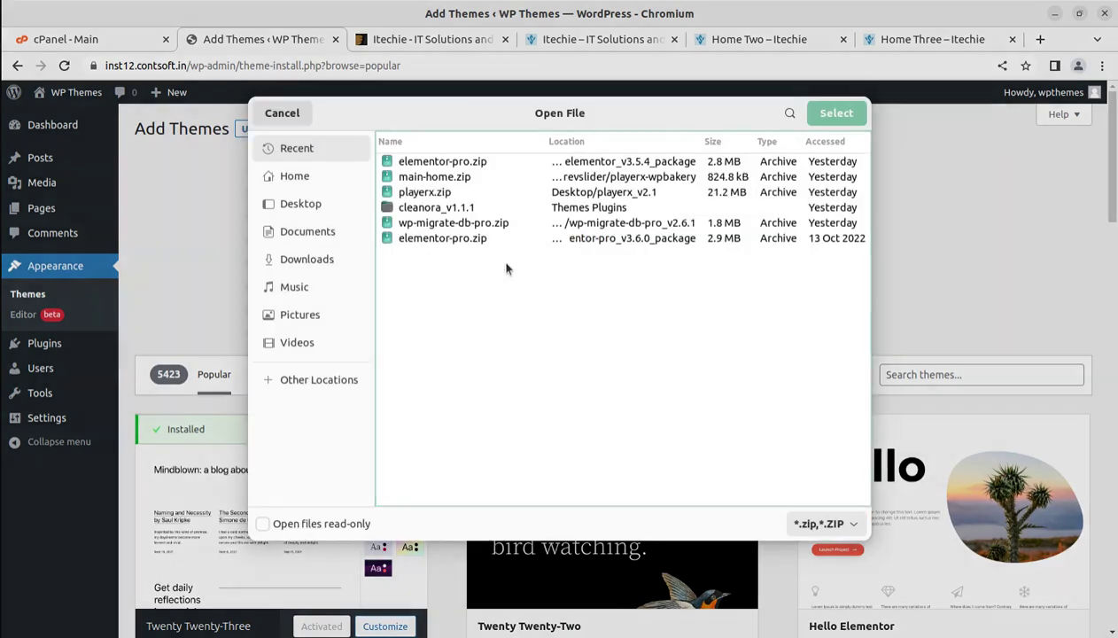
{"action": "left_click", "coordinate": [306, 259]}
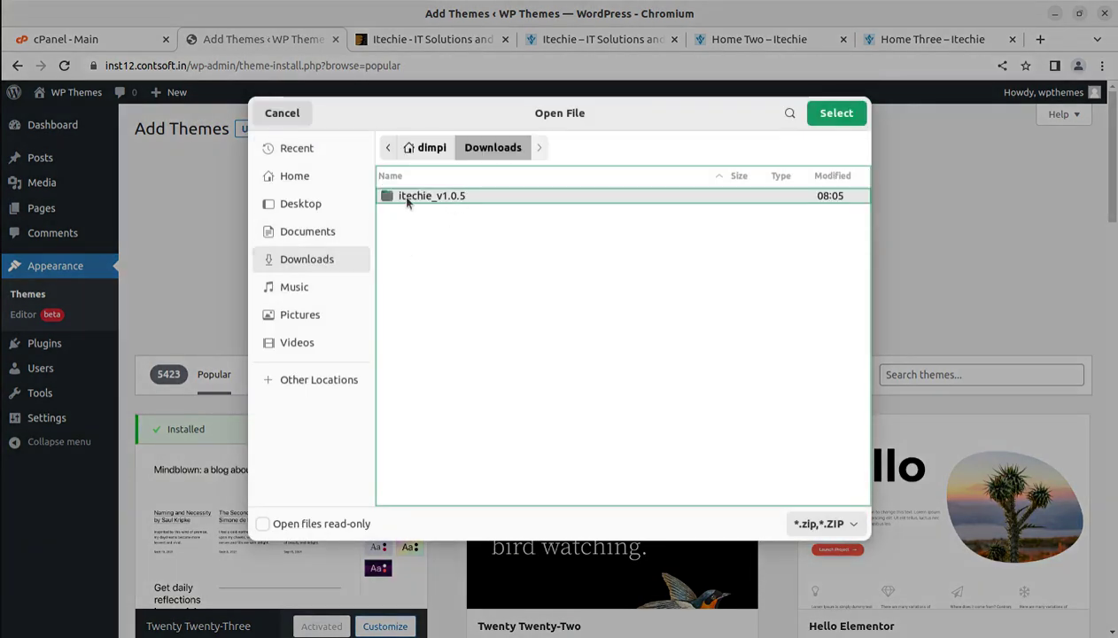
{"action": "double_click", "coordinate": [400, 197]}
{"action": "left_click", "coordinate": [413, 227]}
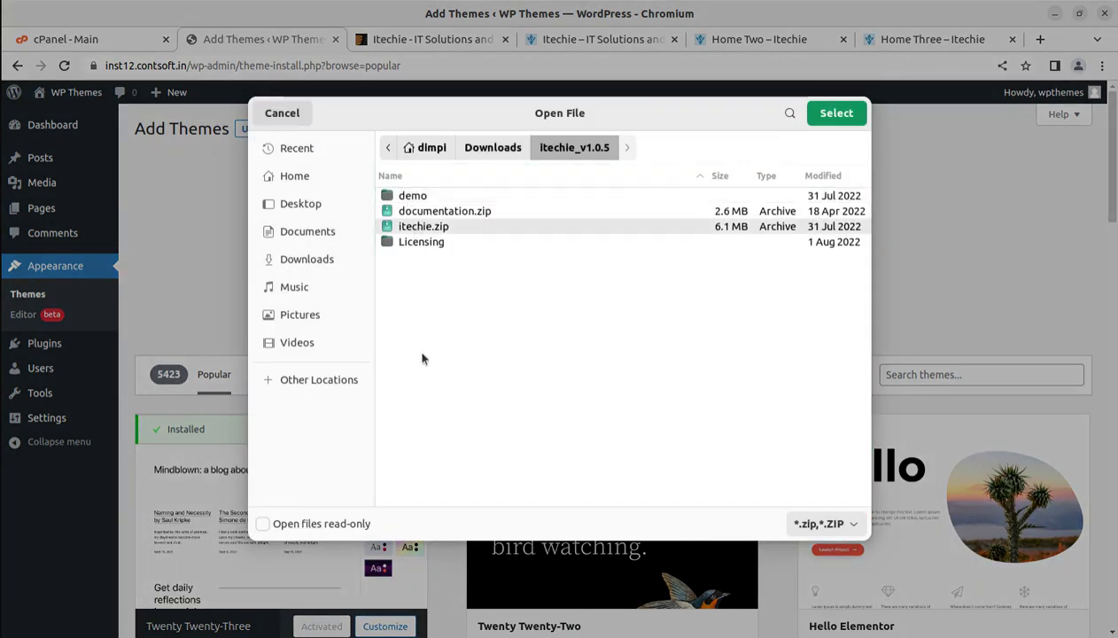
{"action": "left_click", "coordinate": [837, 115]}
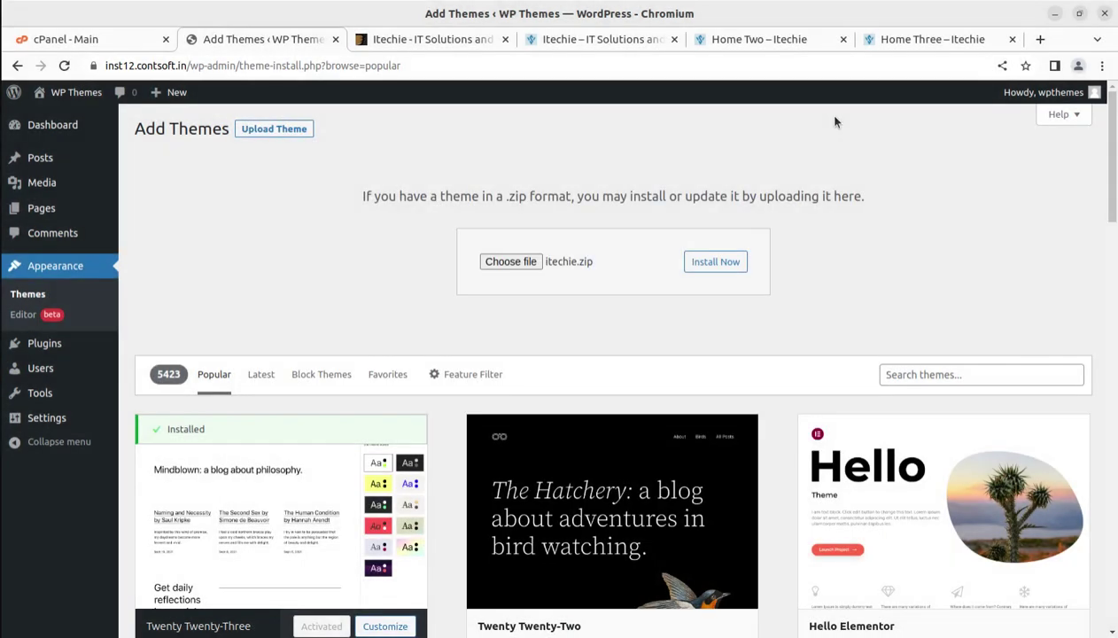
{"action": "left_click", "coordinate": [711, 262]}
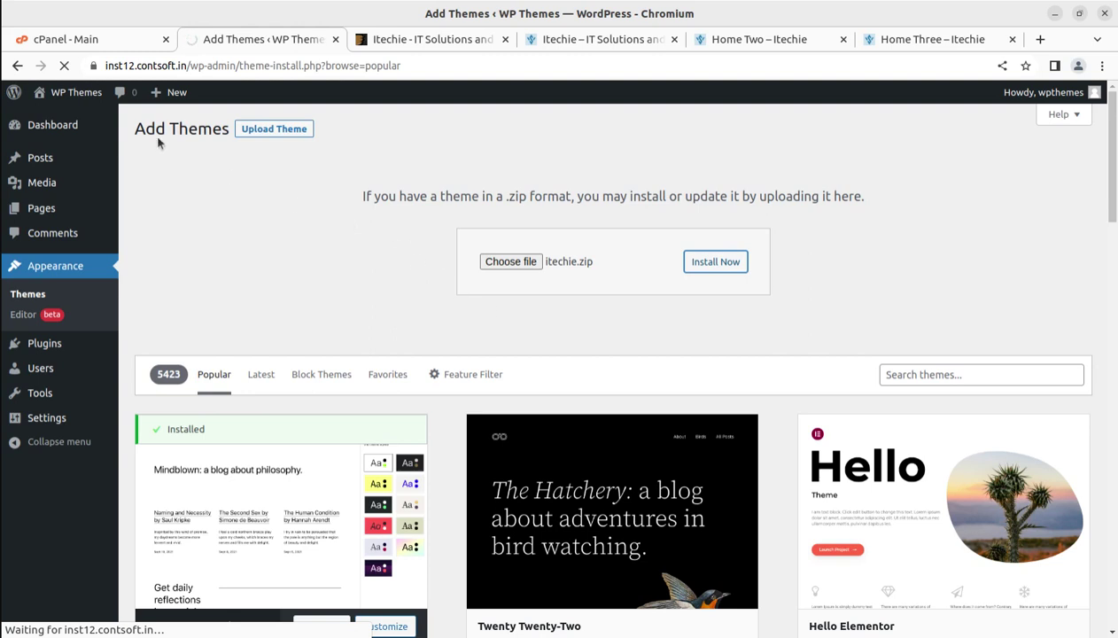
Switch to the cPanel - Main tab while the theme upload keeps loading.
{"action": "left_click", "coordinate": [80, 40]}
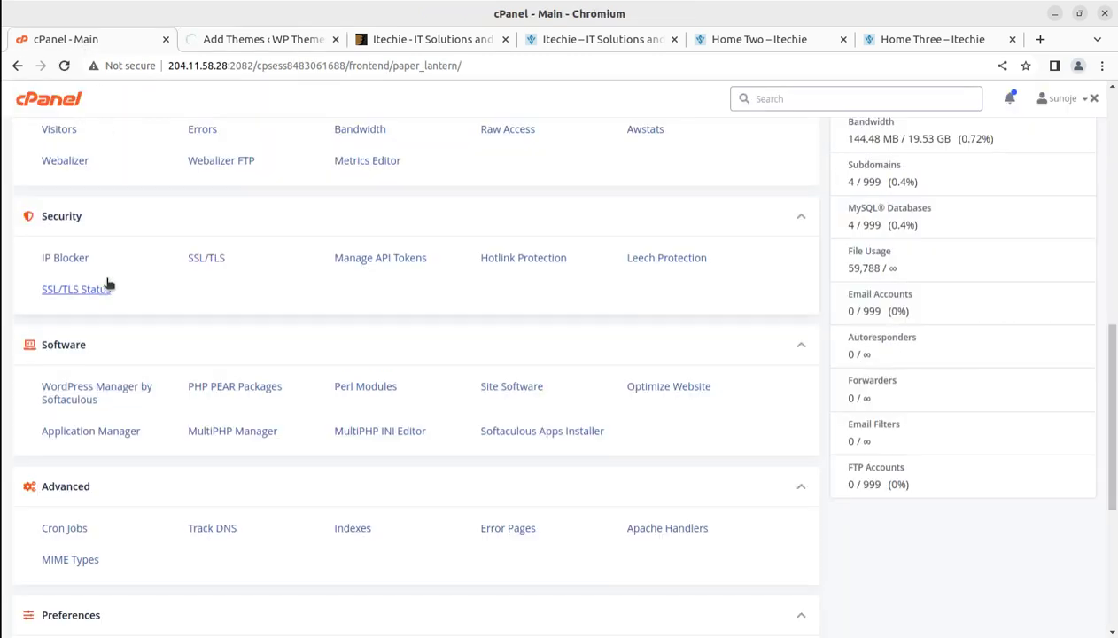
Open cPanel's File Manager in a new tab, checking the WordPress upload along the way.
{"action": "scroll", "coordinate": [150, 296], "scroll_direction": "up", "scroll_amount": 3}
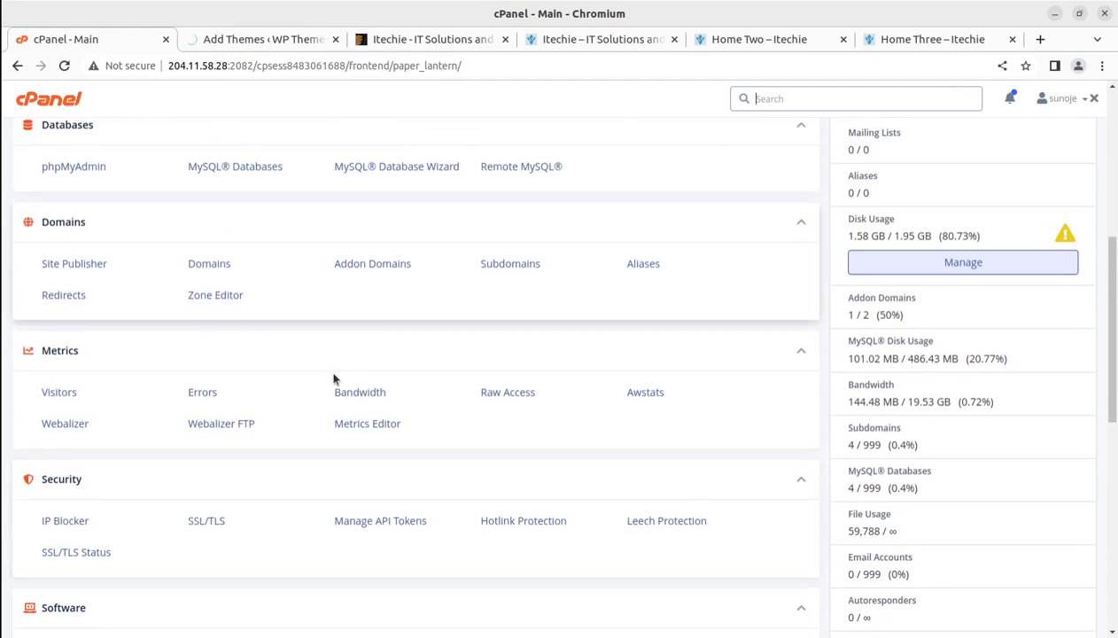
{"action": "scroll", "coordinate": [210, 382], "scroll_direction": "up", "scroll_amount": 3}
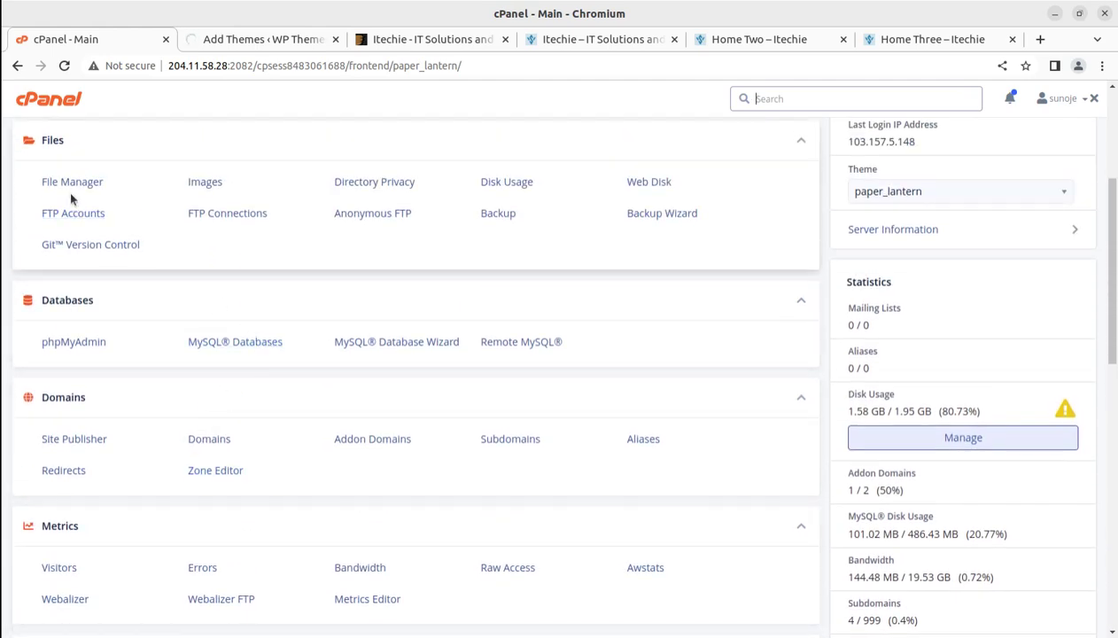
{"action": "left_click", "coordinate": [70, 183]}
{"action": "left_click", "coordinate": [339, 40]}
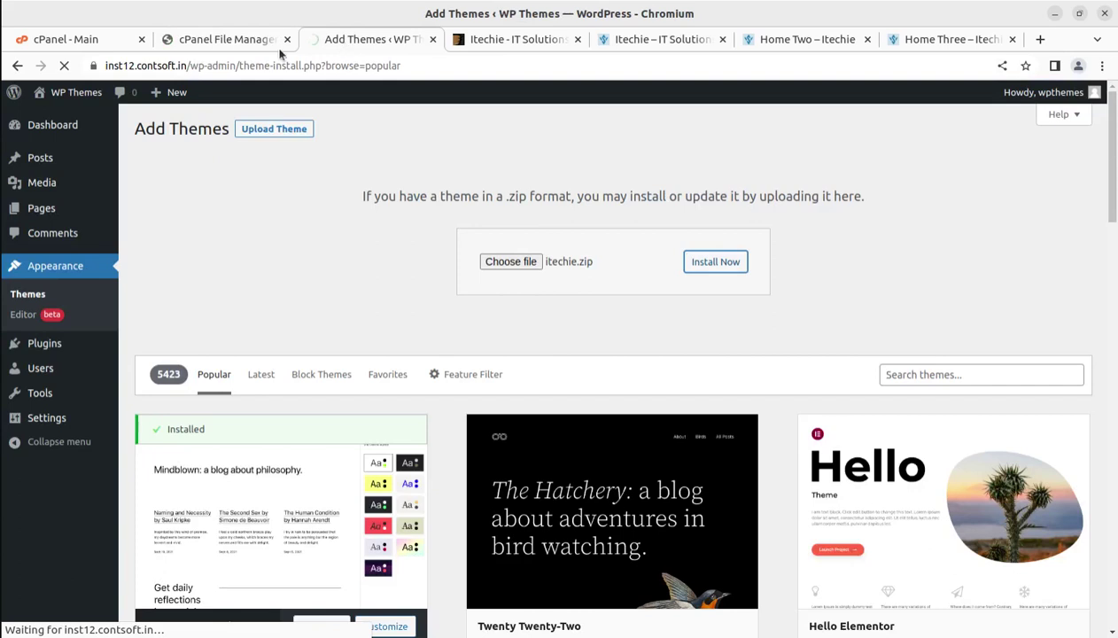
{"action": "left_click", "coordinate": [205, 43]}
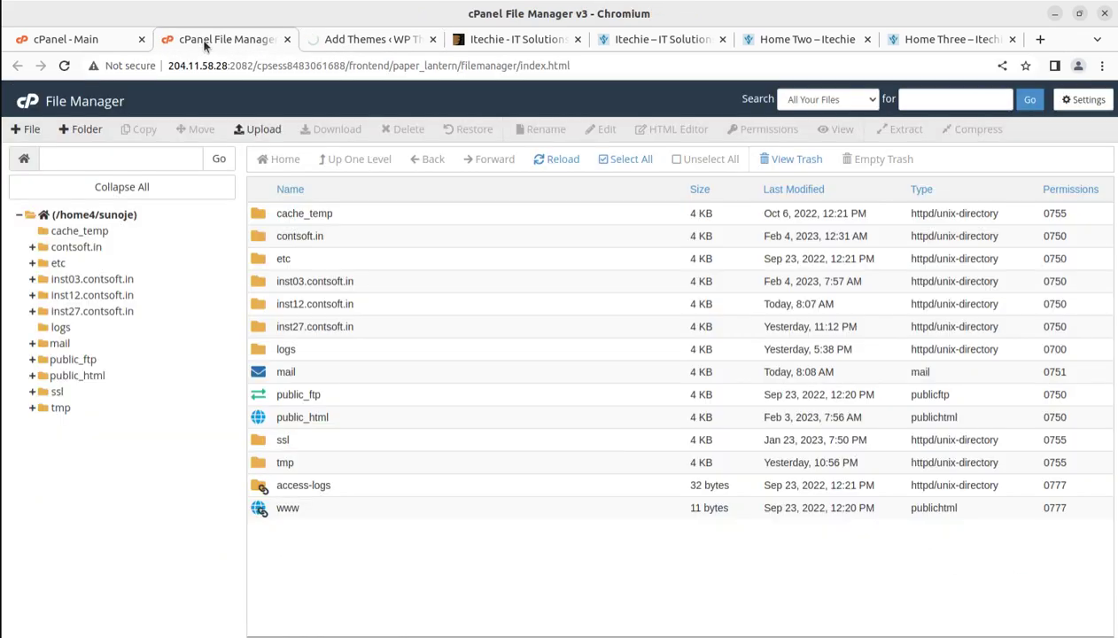
Browse inst12.contsoft.in/wp-content/themes/itechie to view the theme files on the server.
{"action": "left_click", "coordinate": [272, 305]}
{"action": "left_click", "coordinate": [301, 304]}
{"action": "double_click", "coordinate": [460, 308]}
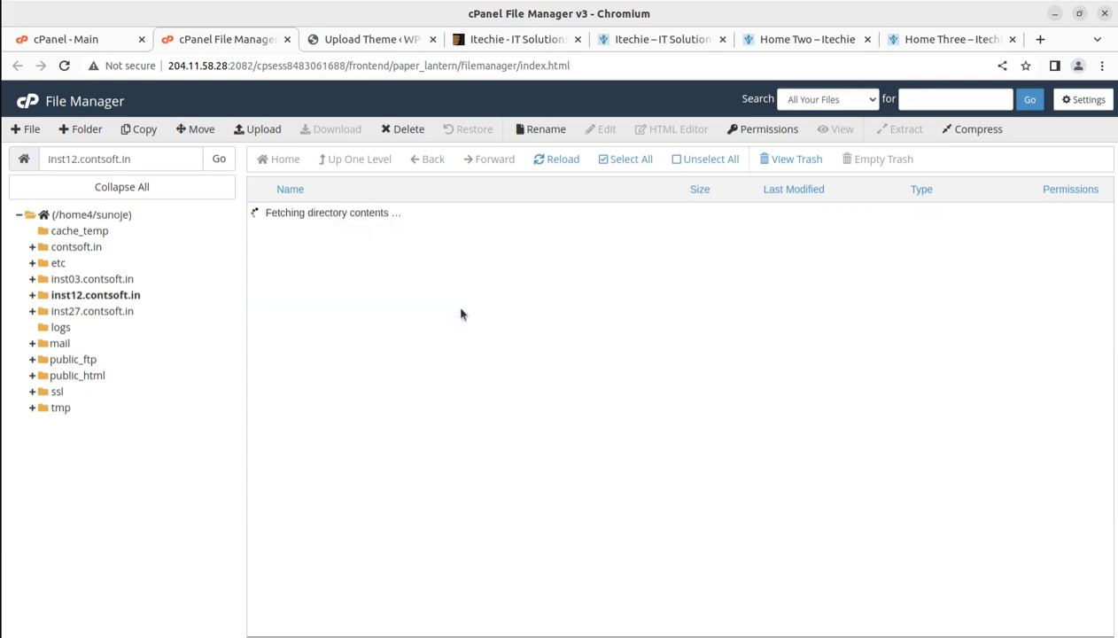
{"action": "double_click", "coordinate": [336, 262]}
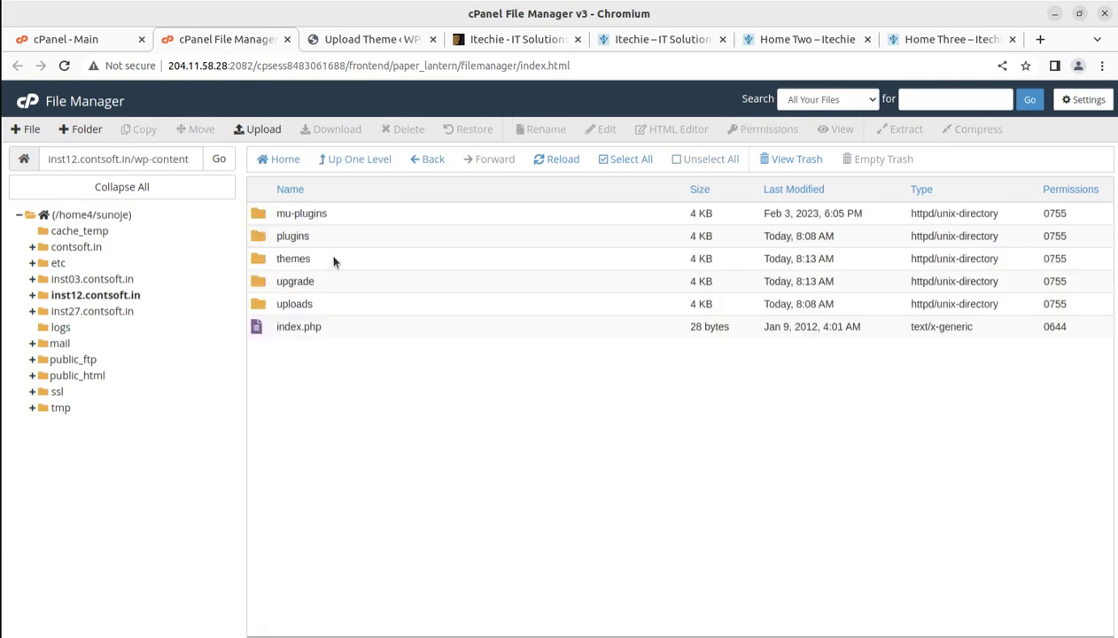
{"action": "double_click", "coordinate": [335, 259]}
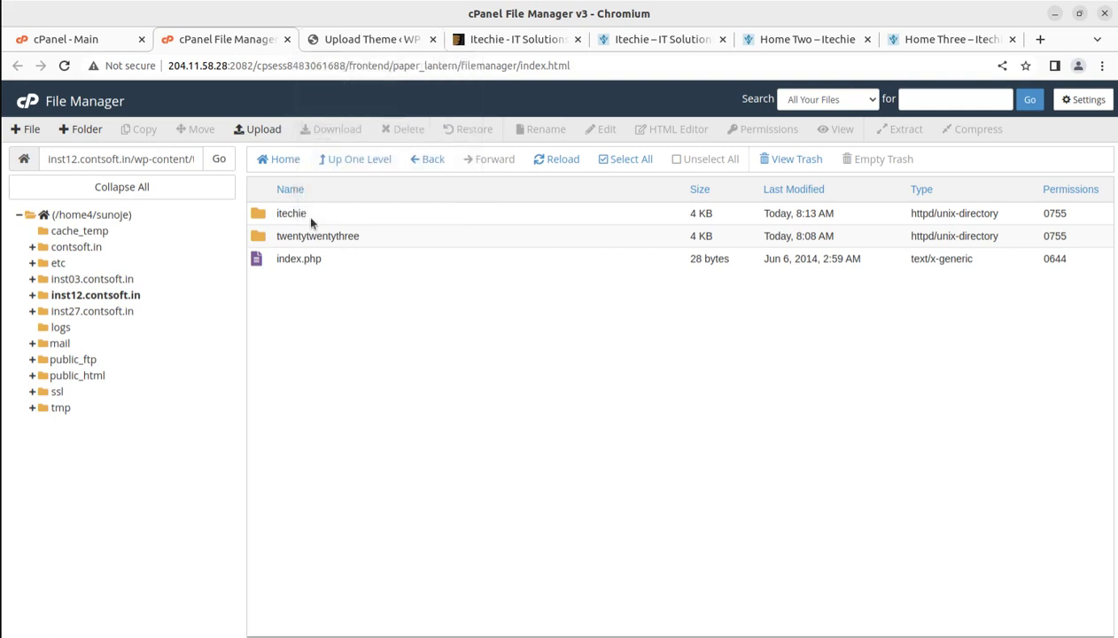
{"action": "double_click", "coordinate": [306, 214]}
{"action": "scroll", "coordinate": [317, 227], "scroll_direction": "down", "scroll_amount": 2}
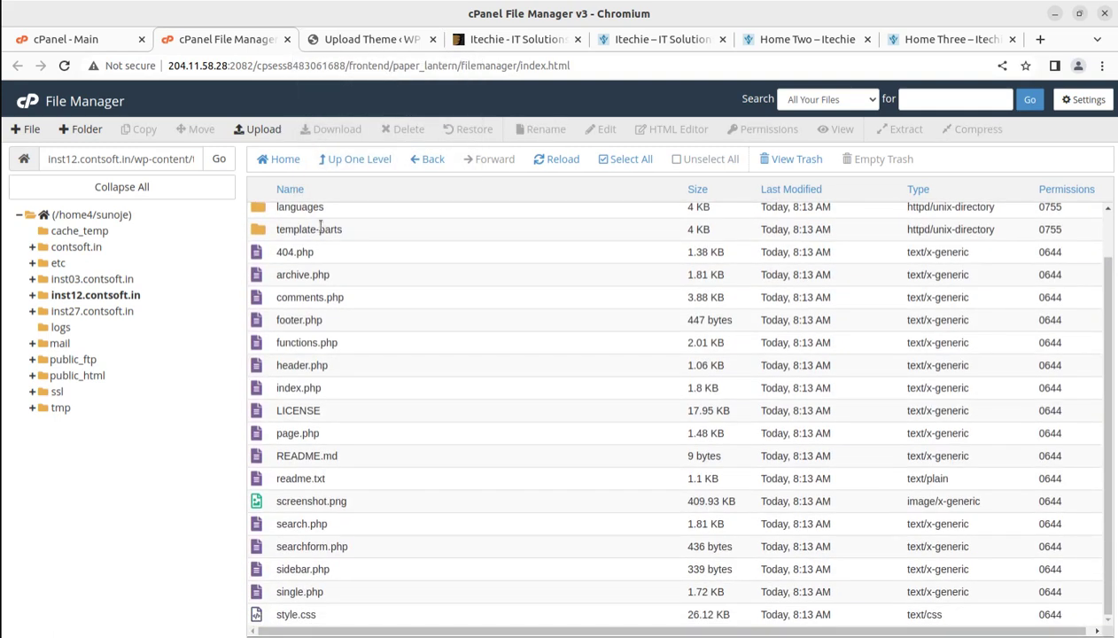
{"action": "scroll", "coordinate": [383, 422], "scroll_direction": "up", "scroll_amount": 2}
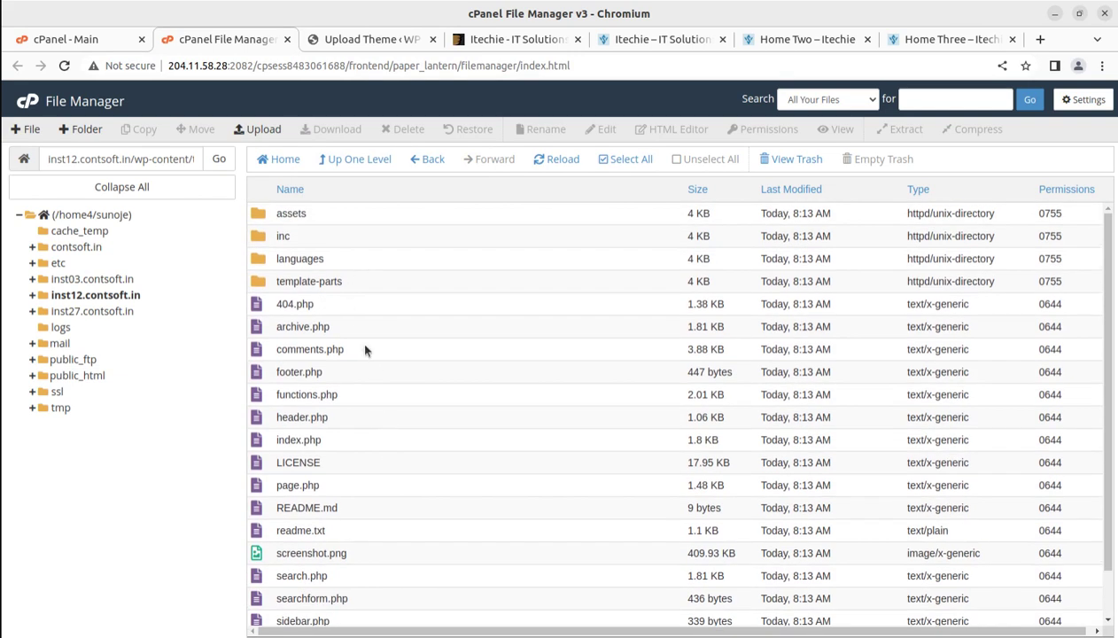
{"action": "left_click", "coordinate": [353, 41]}
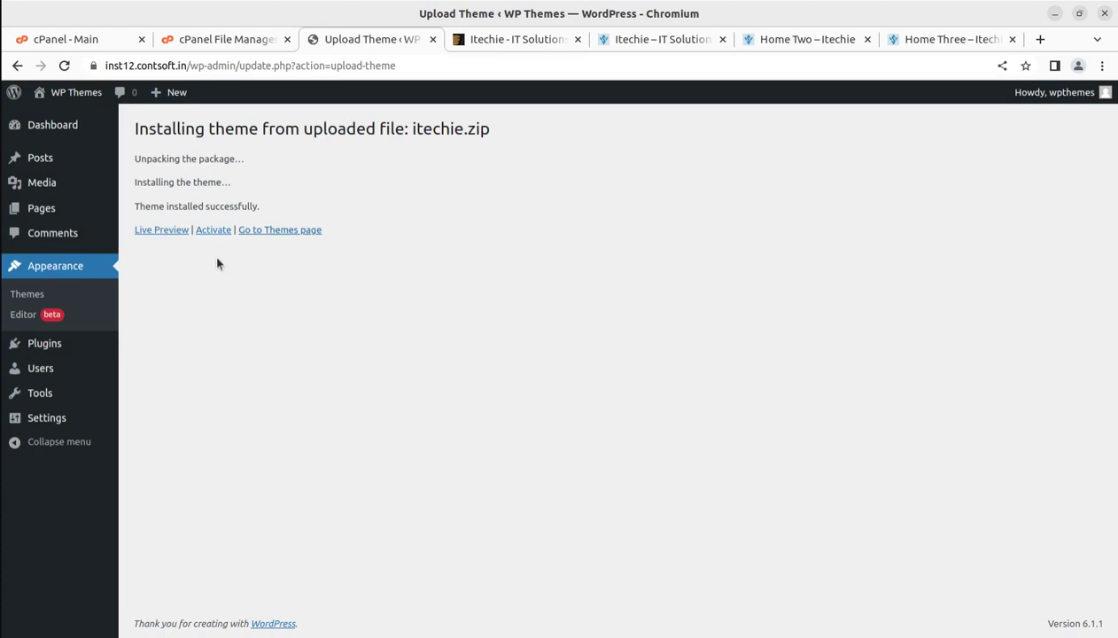
Open the Itechie theme's details from the Themes page and activate it.
{"action": "left_click", "coordinate": [280, 232]}
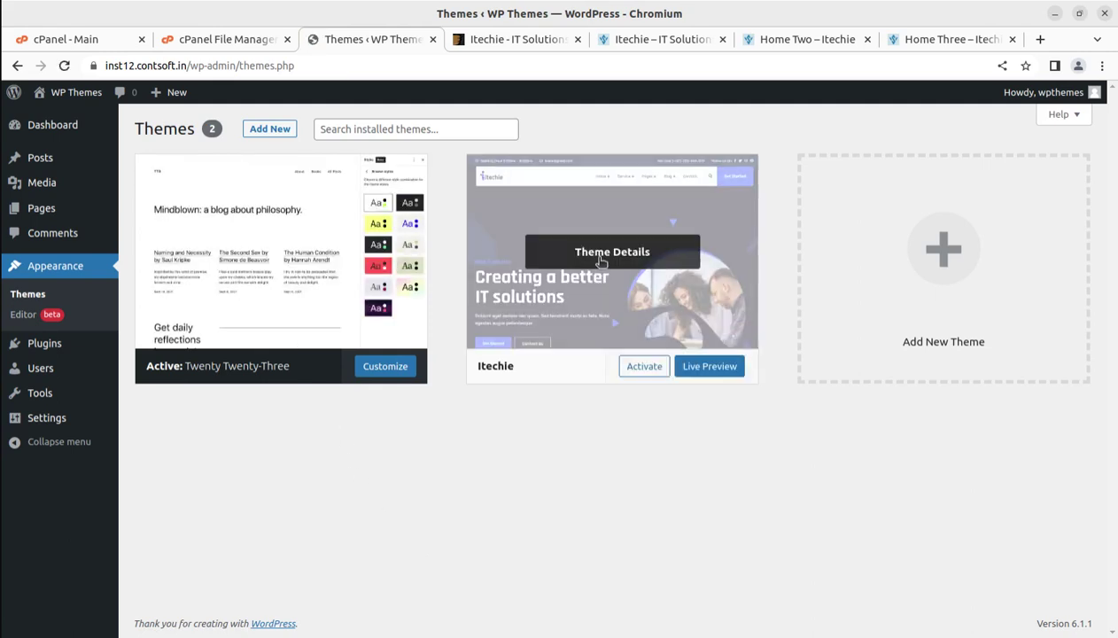
{"action": "left_click", "coordinate": [600, 257]}
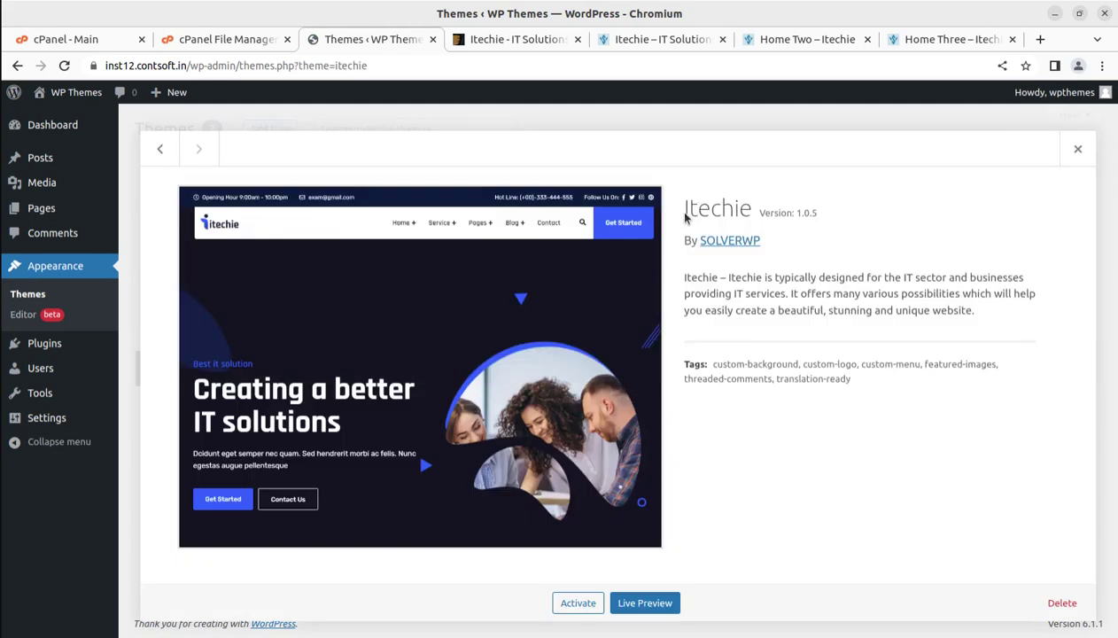
{"action": "left_click_drag", "start_coordinate": [685, 217], "coordinate": [836, 215]}
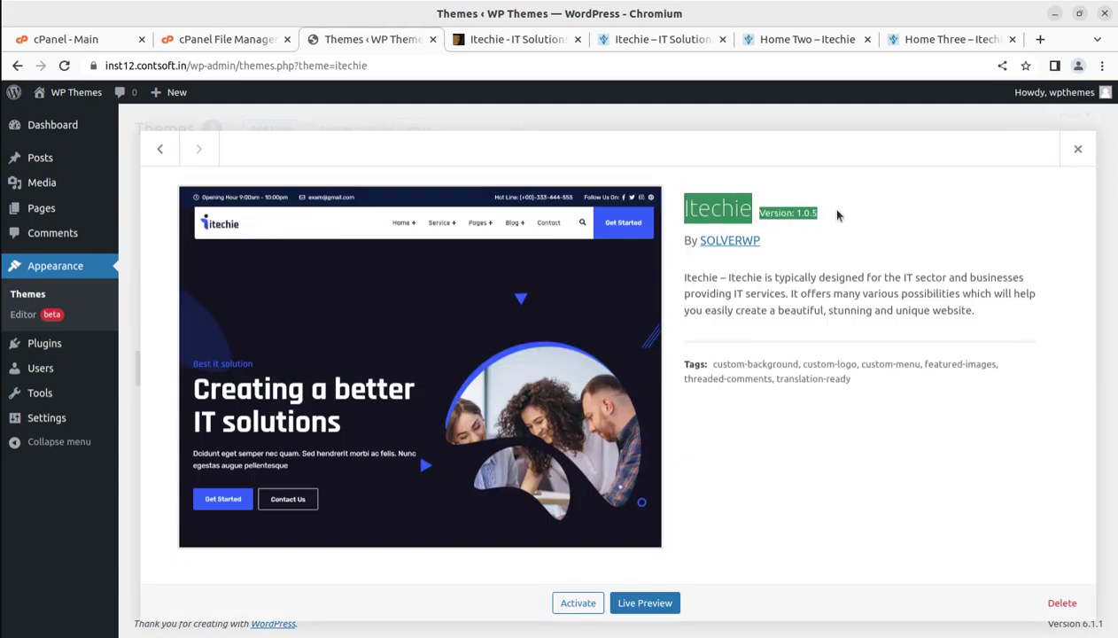
{"action": "left_click", "coordinate": [794, 243]}
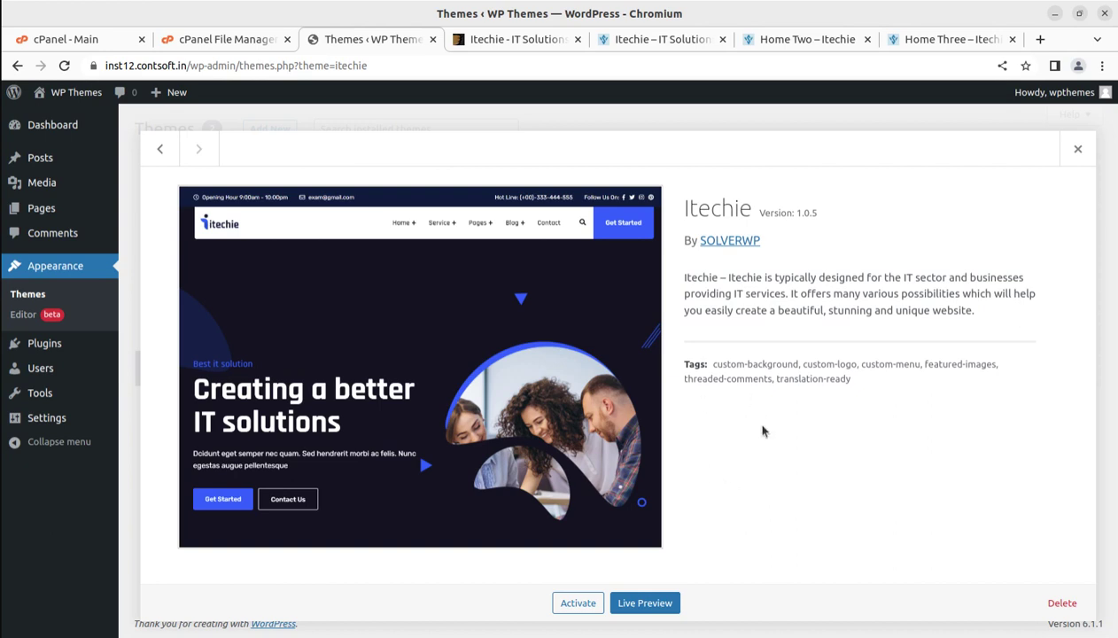
{"action": "left_click", "coordinate": [564, 608]}
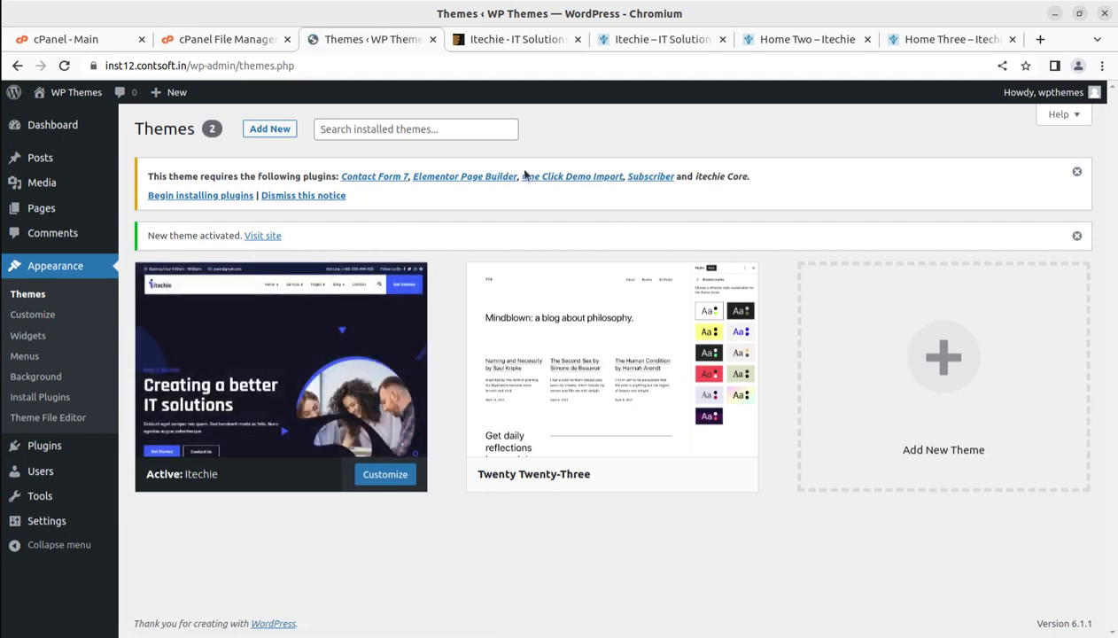
{"action": "left_click", "coordinate": [193, 197]}
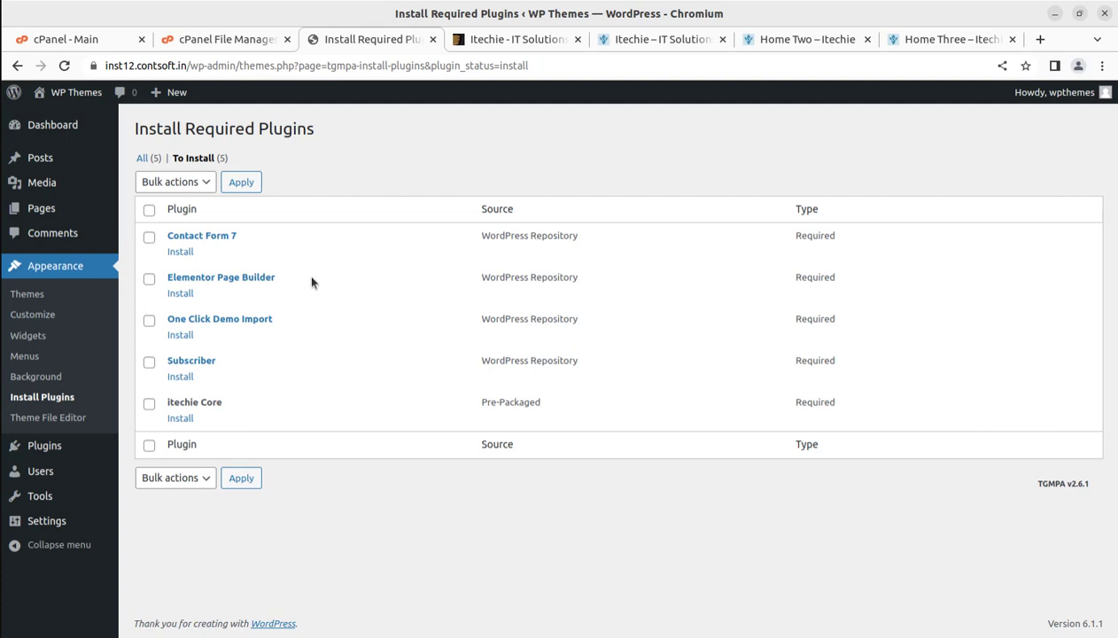
{"action": "left_click_drag", "start_coordinate": [261, 319], "coordinate": [233, 321]}
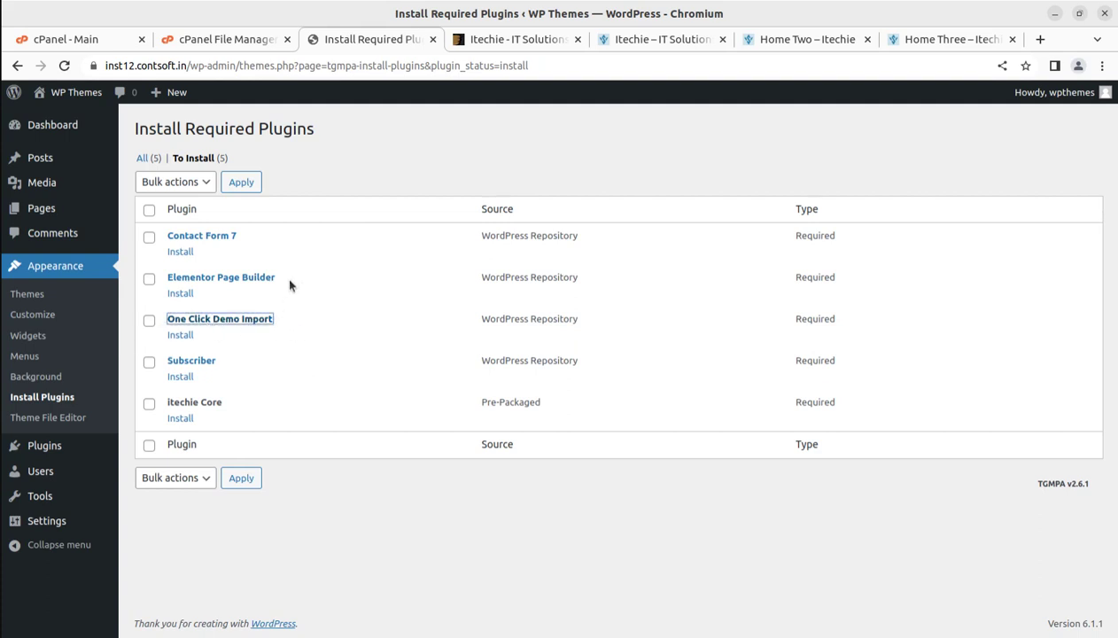
{"action": "left_click_drag", "start_coordinate": [243, 231], "coordinate": [164, 247]}
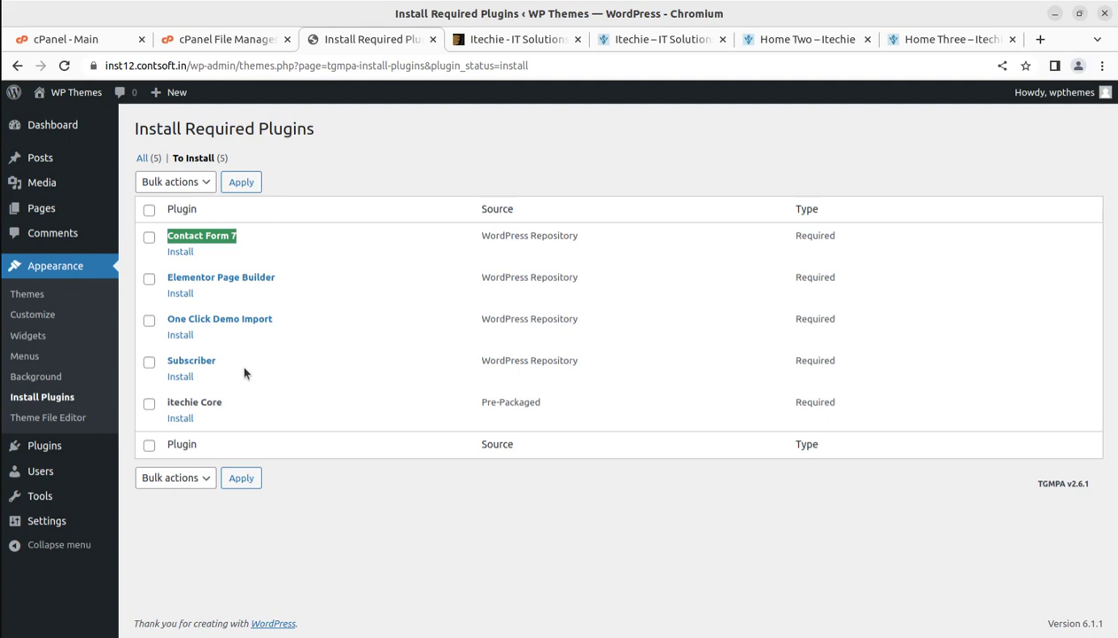
{"action": "left_click_drag", "start_coordinate": [241, 406], "coordinate": [174, 403]}
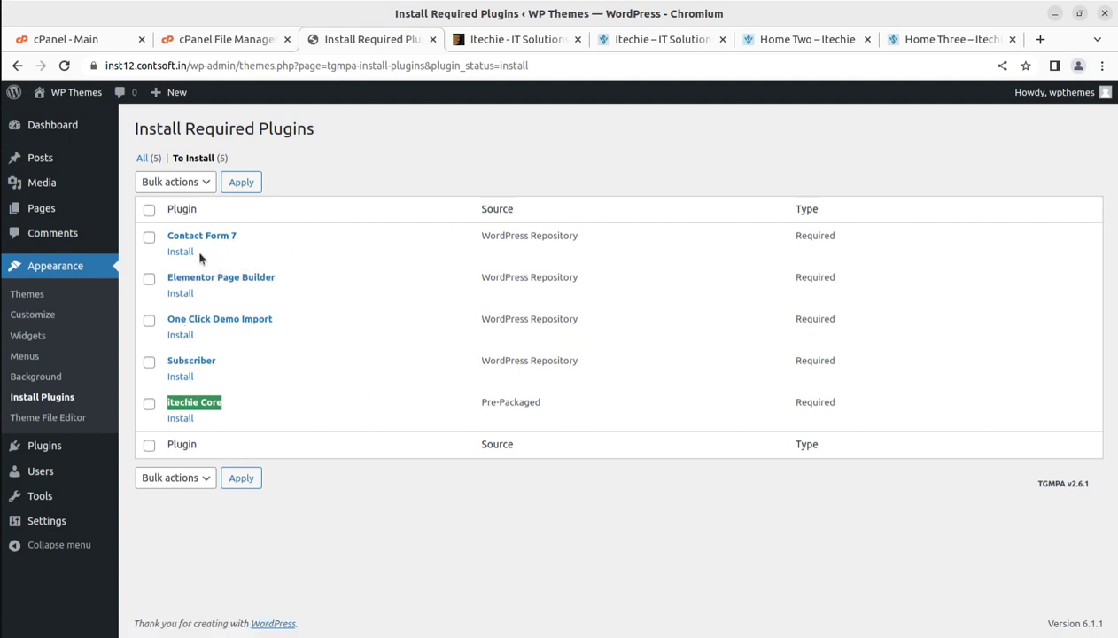
{"action": "left_click", "coordinate": [149, 211]}
Bulk-install all five required Itechie plugins and wait for the installs to finish.
{"action": "left_click", "coordinate": [177, 183]}
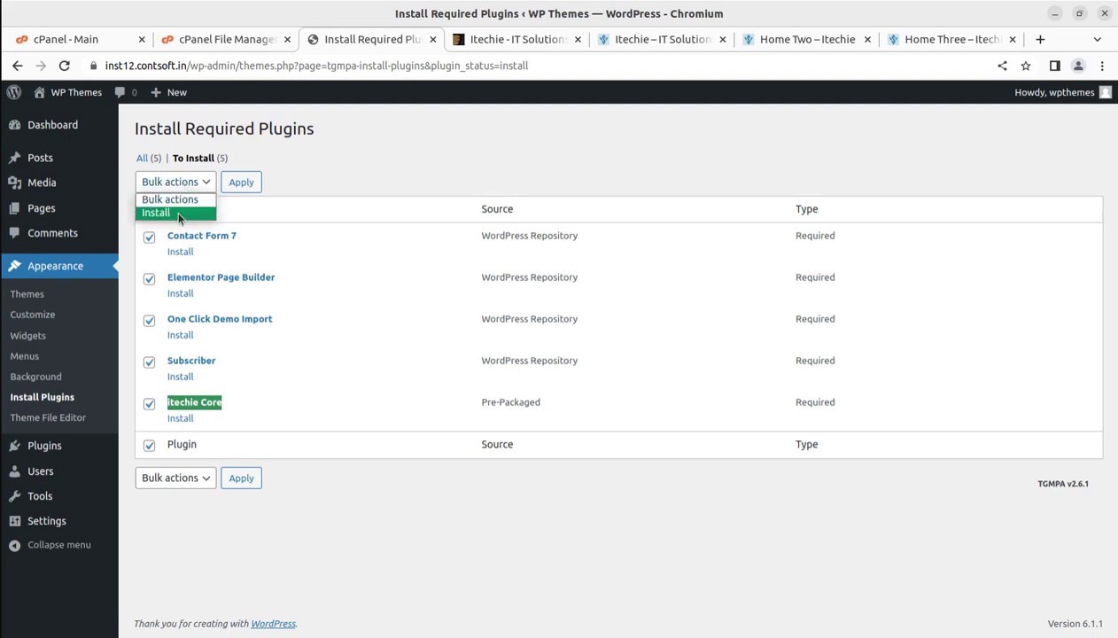
{"action": "left_click", "coordinate": [178, 214]}
{"action": "left_click", "coordinate": [242, 186]}
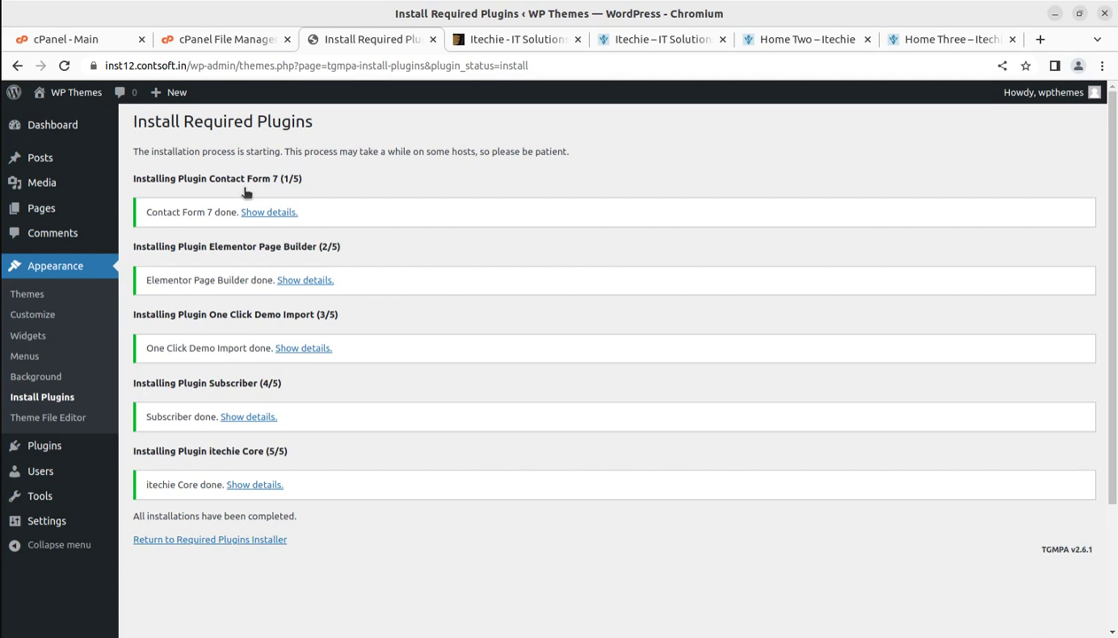
{"action": "left_click", "coordinate": [253, 544]}
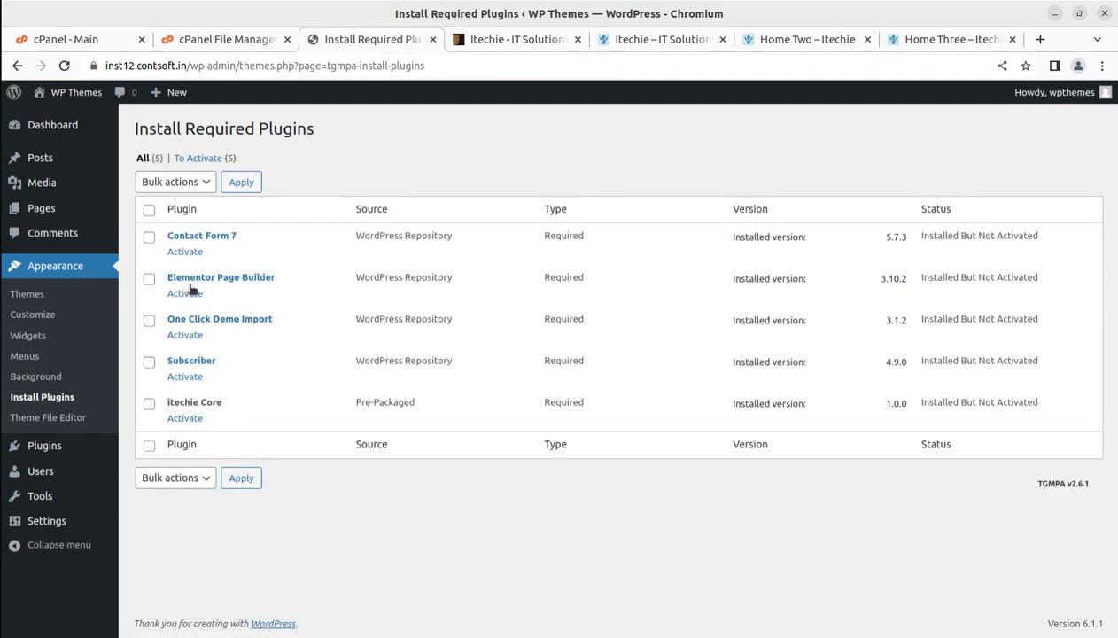
Bulk-activate the five plugins, including Elementor, One Click Demo Import and itechie Core.
{"action": "left_click", "coordinate": [149, 210]}
{"action": "left_click", "coordinate": [170, 187]}
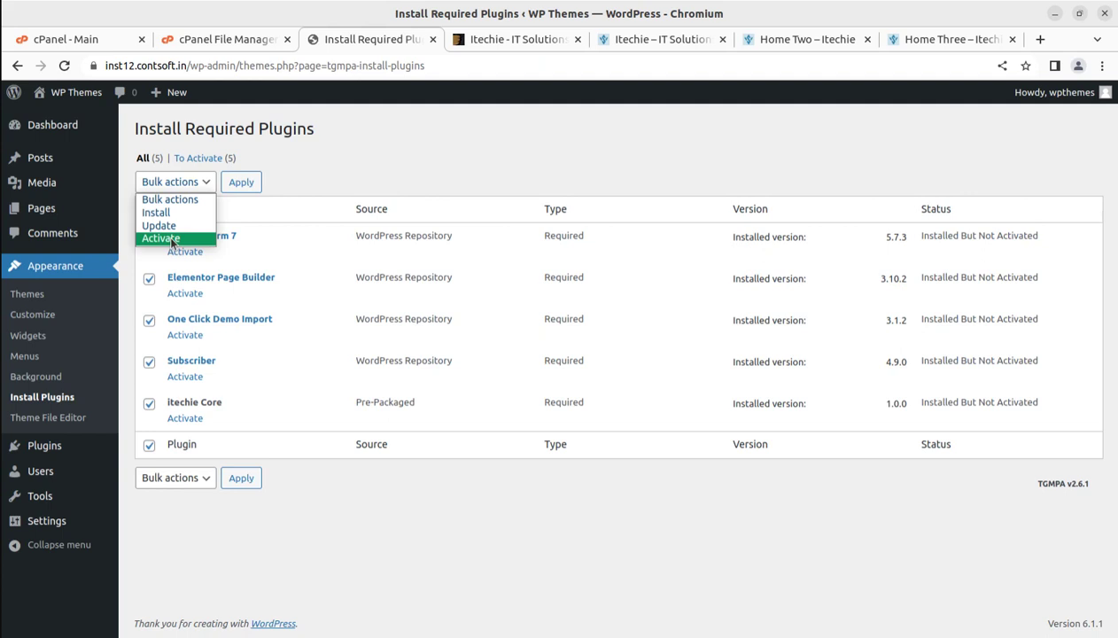
{"action": "left_click", "coordinate": [172, 239]}
{"action": "left_click", "coordinate": [236, 185]}
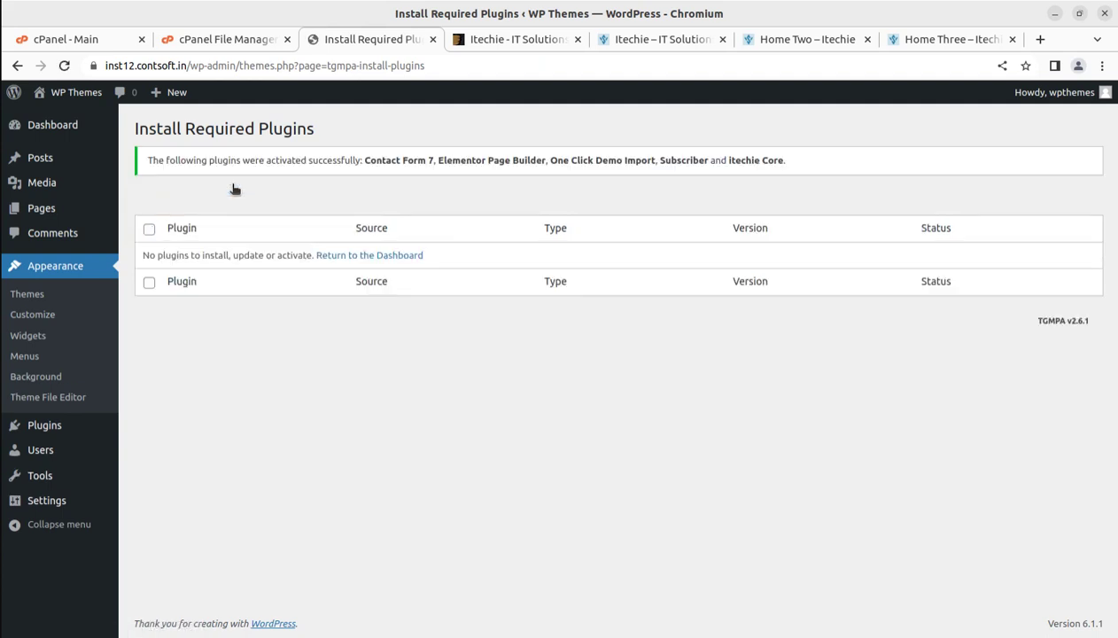
{"action": "left_click", "coordinate": [61, 130]}
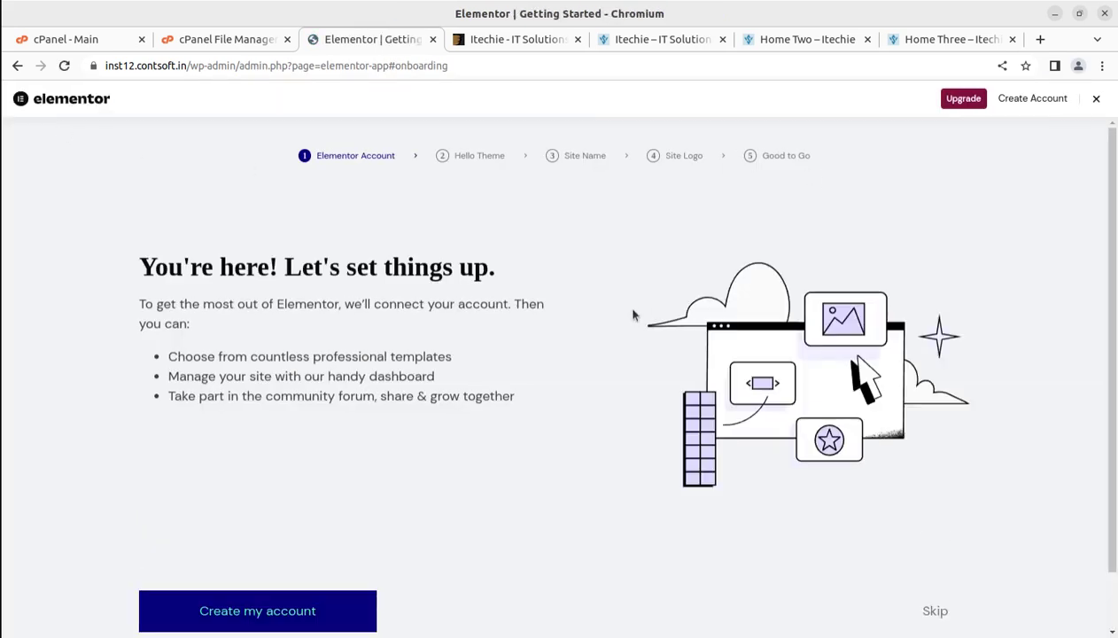
Close the Elementor setup wizard and open the live site in a background tab.
{"action": "left_click", "coordinate": [1096, 100]}
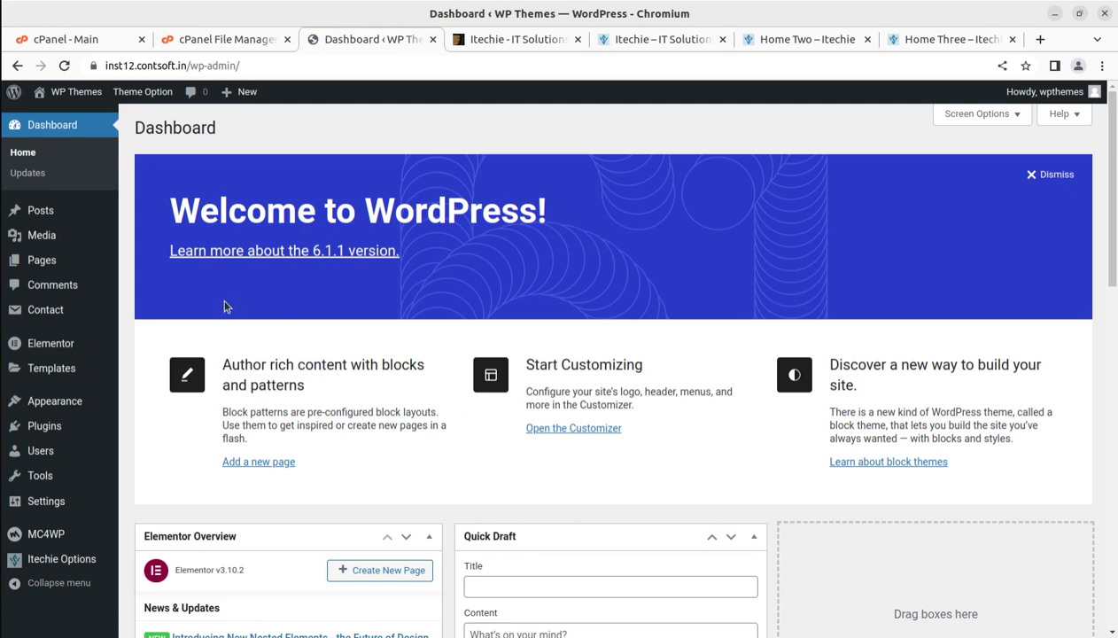
{"action": "scroll", "coordinate": [126, 280], "scroll_direction": "down", "scroll_amount": 2}
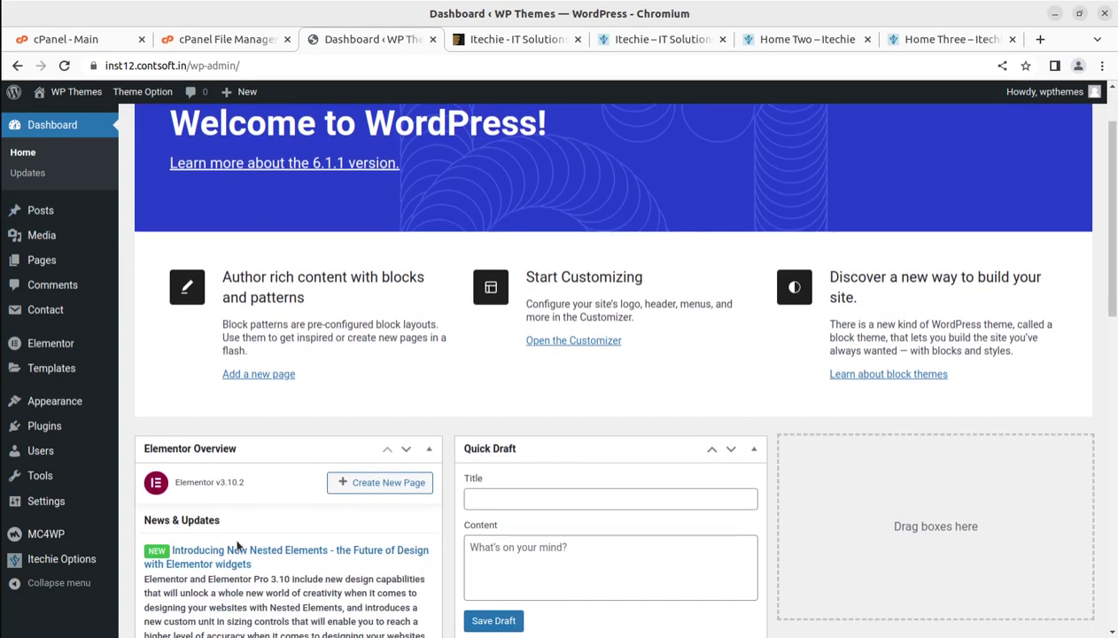
{"action": "mouse_move", "coordinate": [64, 463]}
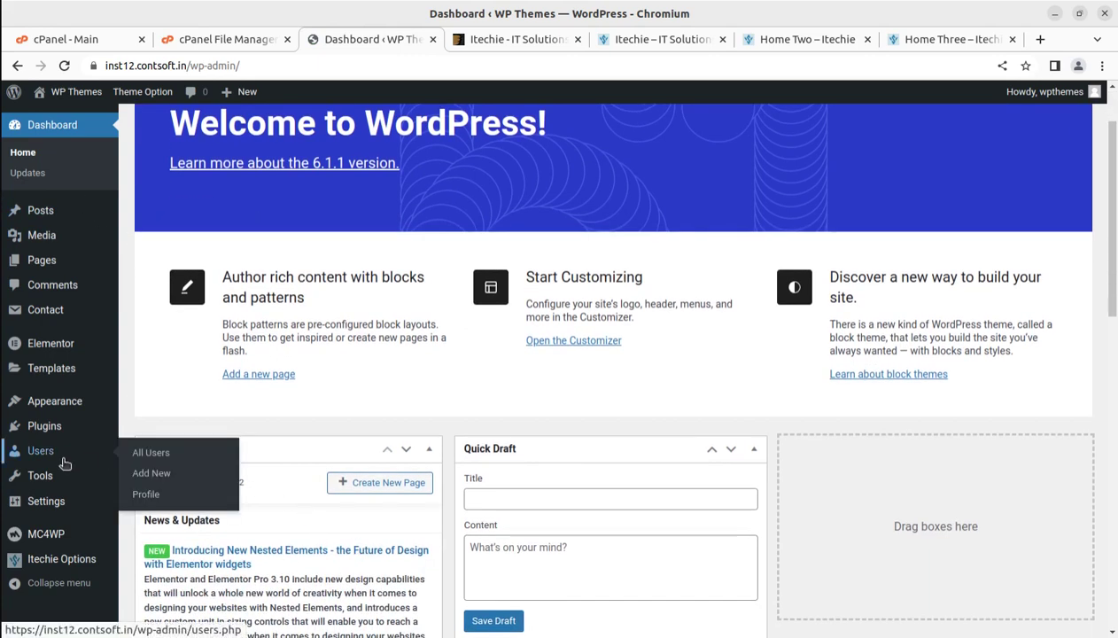
{"action": "mouse_move", "coordinate": [55, 354]}
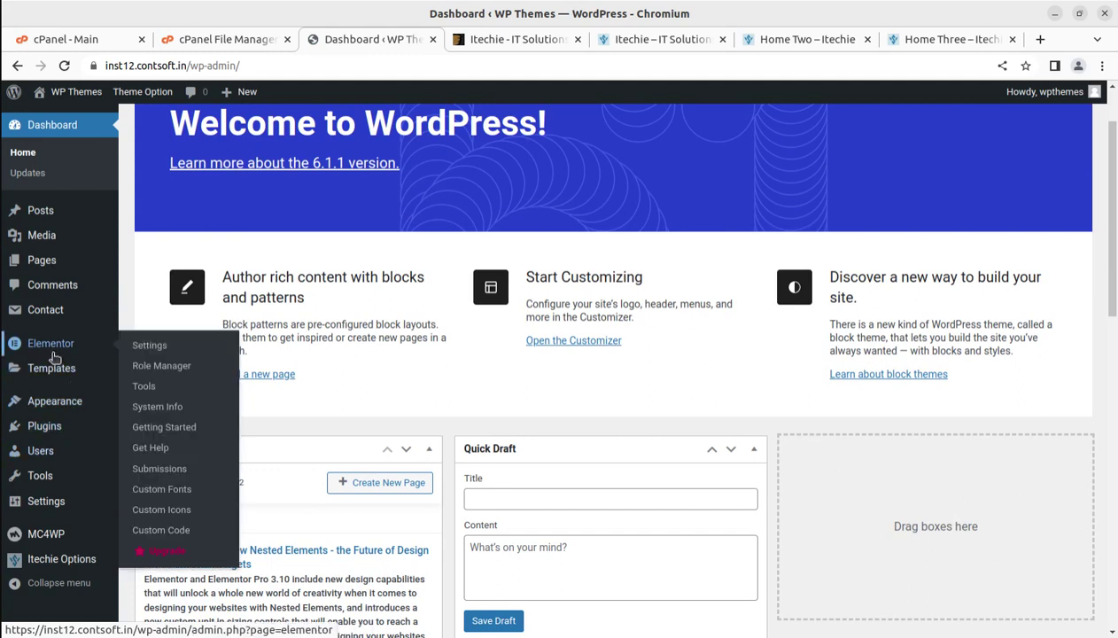
{"action": "mouse_move", "coordinate": [62, 94]}
{"action": "middle_click", "coordinate": [51, 117]}
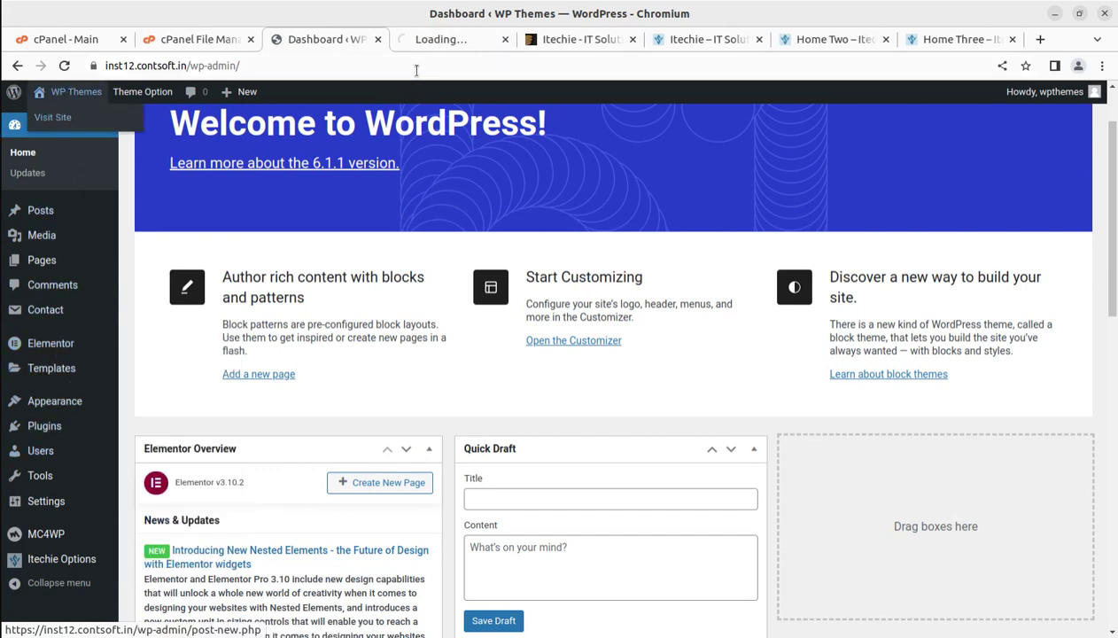
Compare the site's plain 'Hello world!' blog page with the Itechie, Home Two and Home Three demos.
{"action": "left_click", "coordinate": [447, 41]}
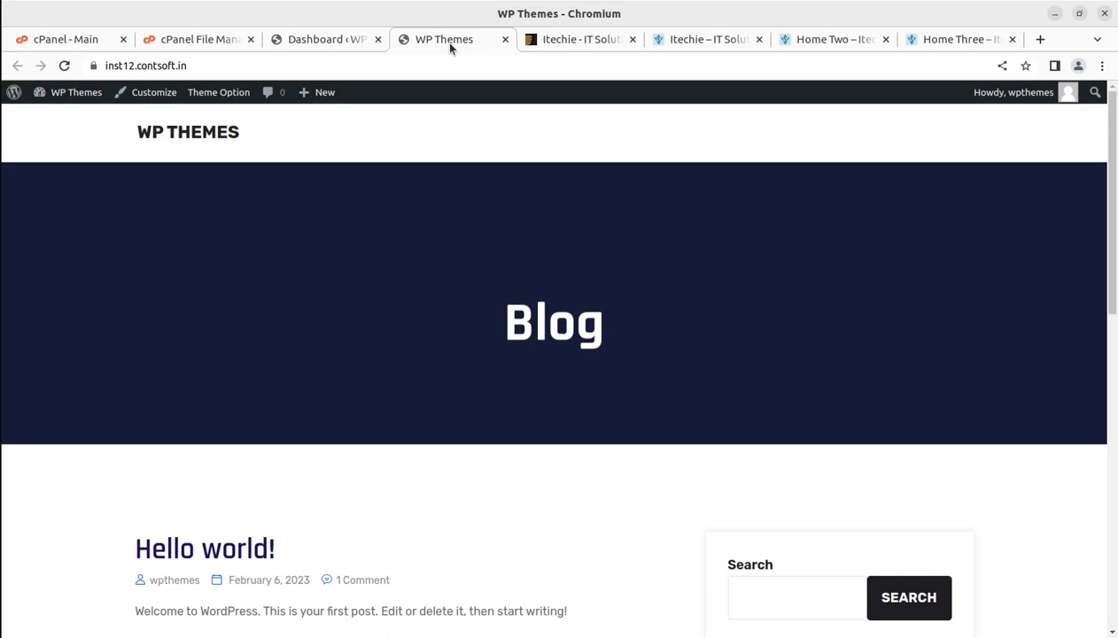
{"action": "left_click", "coordinate": [694, 40]}
{"action": "scroll", "coordinate": [532, 417], "scroll_direction": "down", "scroll_amount": 7}
{"action": "scroll", "coordinate": [531, 416], "scroll_direction": "up", "scroll_amount": 3}
{"action": "left_click", "coordinate": [800, 40]}
{"action": "scroll", "coordinate": [531, 478], "scroll_direction": "up", "scroll_amount": 10}
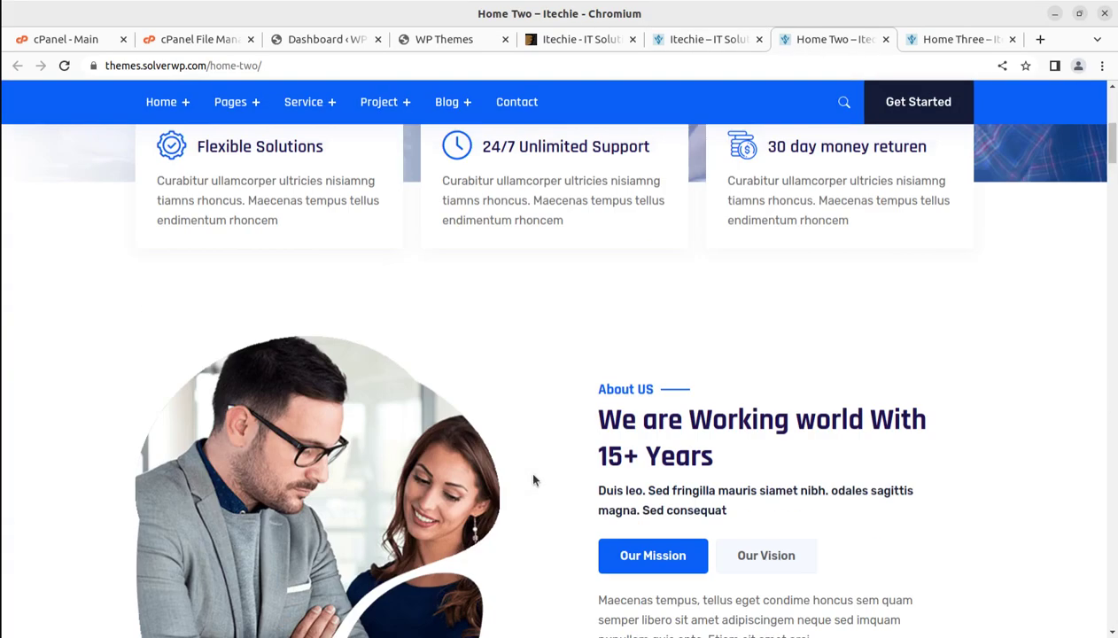
{"action": "left_click", "coordinate": [941, 39]}
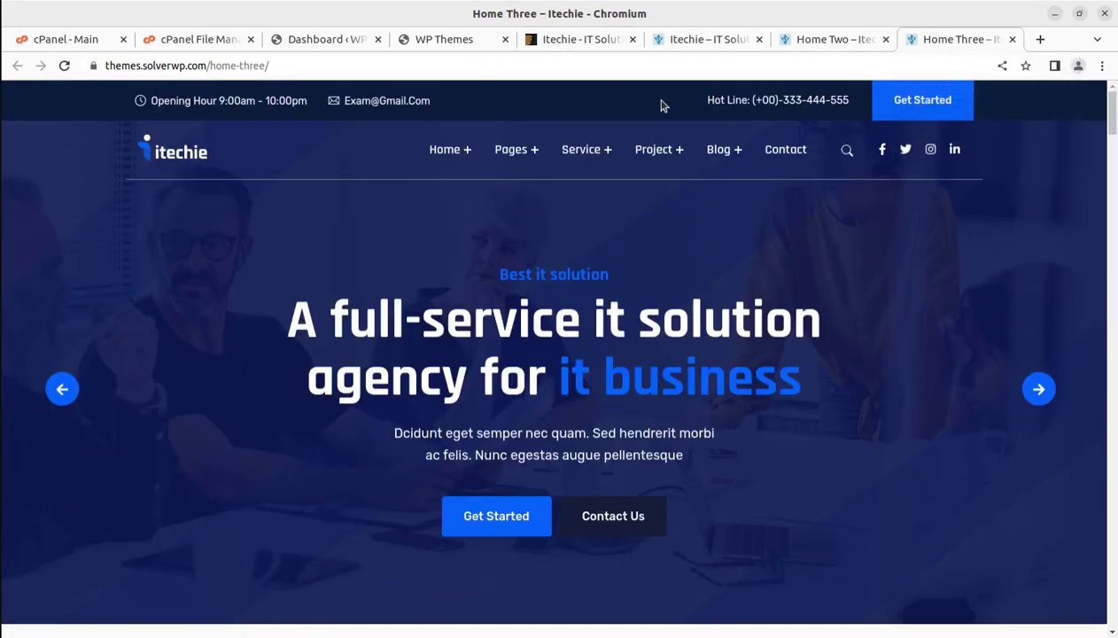
{"action": "left_click", "coordinate": [309, 40]}
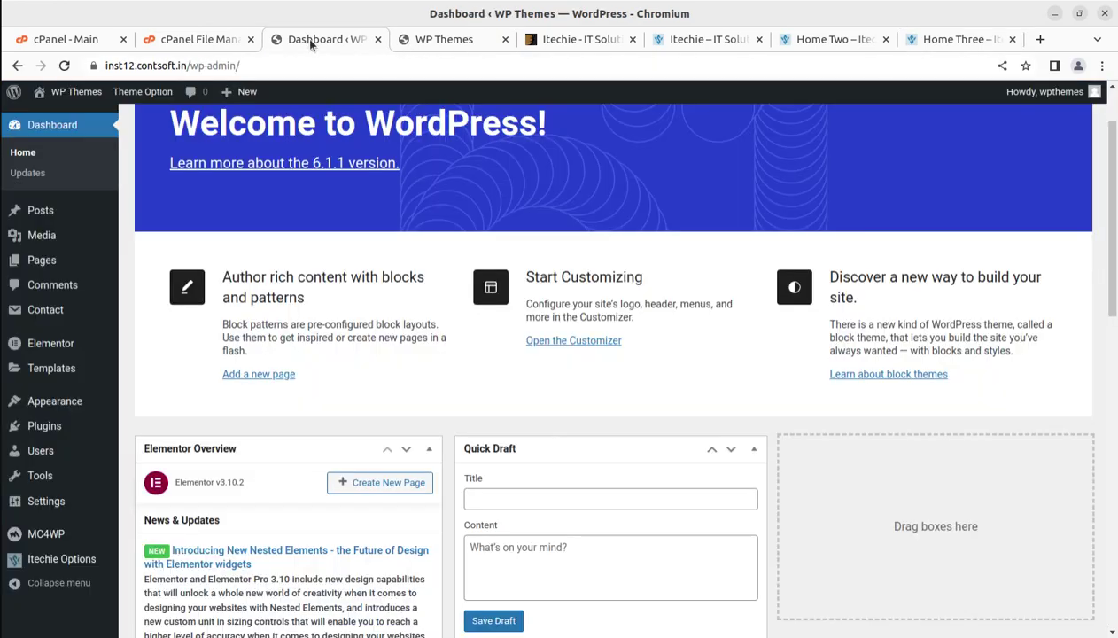
{"action": "left_click", "coordinate": [695, 39]}
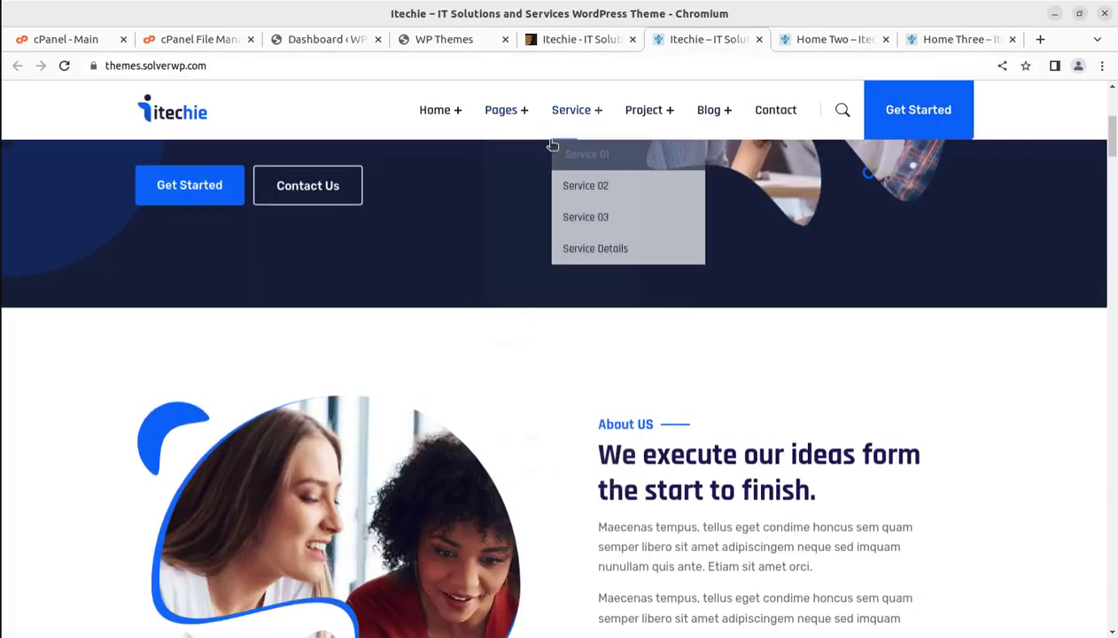
{"action": "left_click", "coordinate": [572, 110]}
{"action": "left_click", "coordinate": [319, 40]}
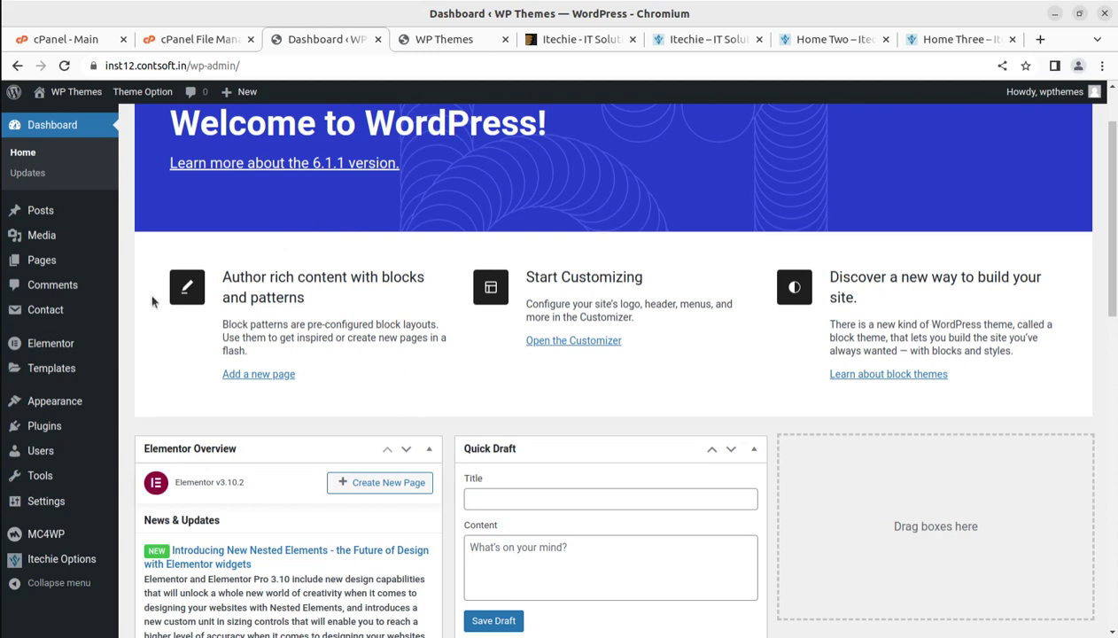
{"action": "mouse_move", "coordinate": [46, 410]}
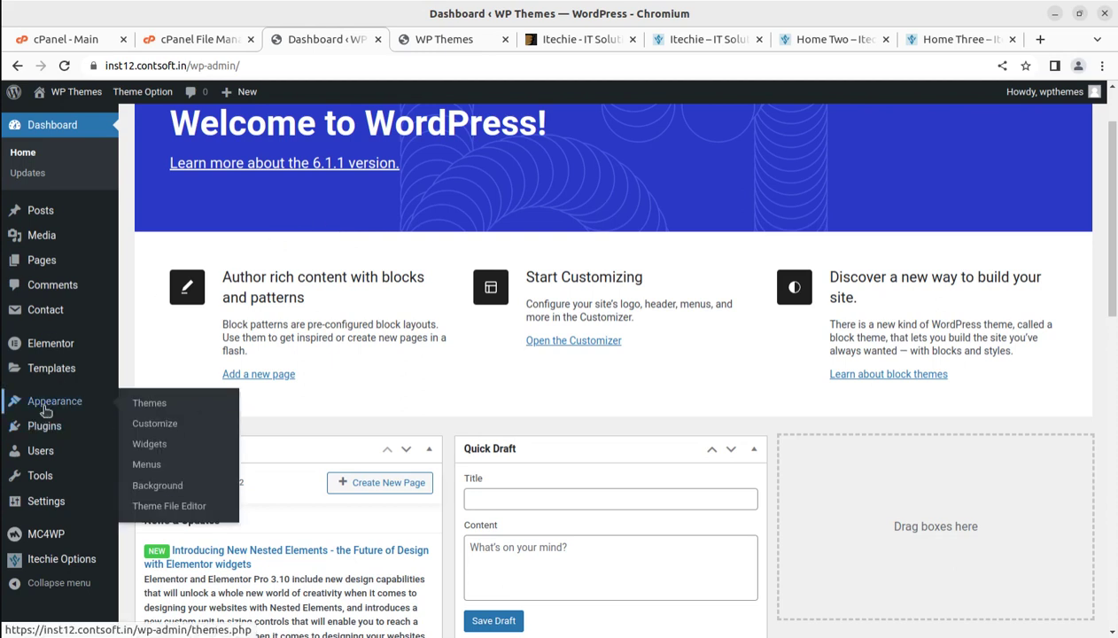
{"action": "mouse_move", "coordinate": [49, 485]}
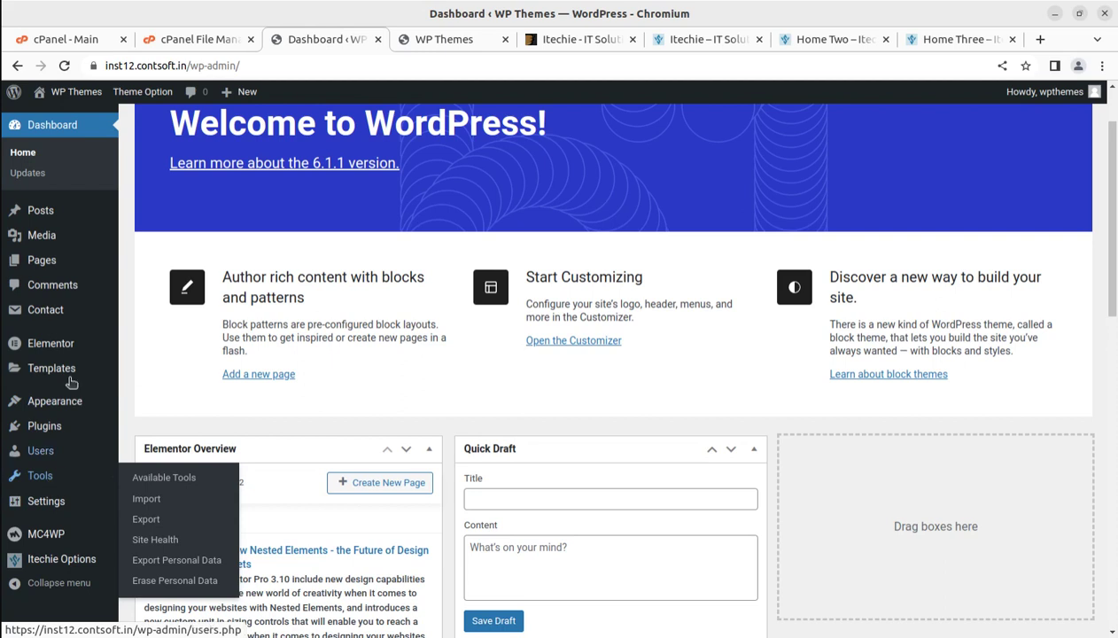
{"action": "left_click", "coordinate": [65, 66]}
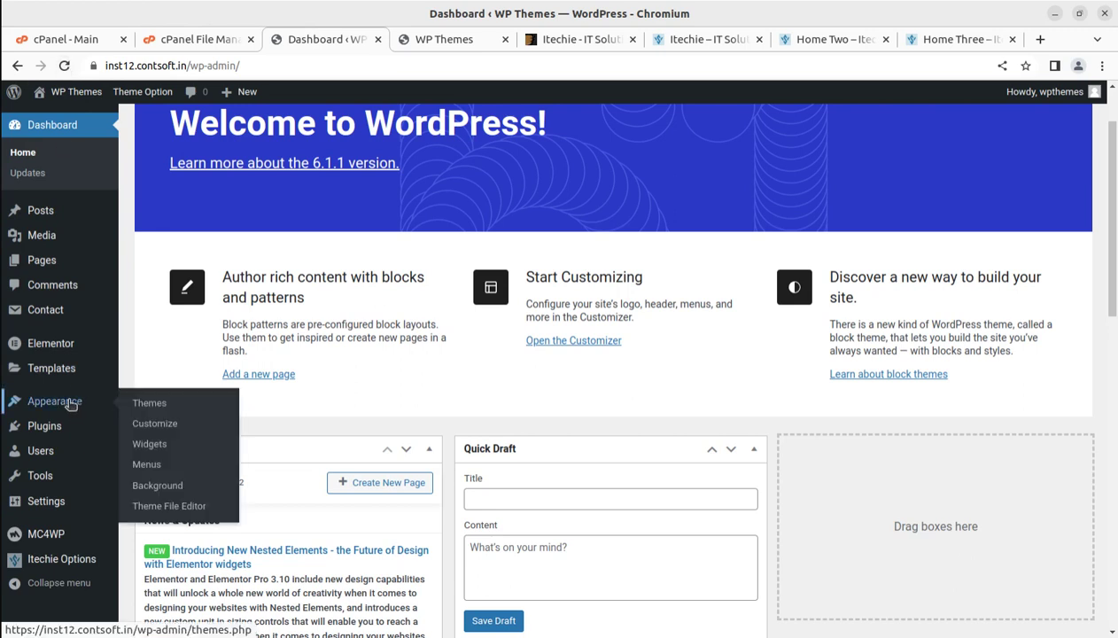
{"action": "mouse_move", "coordinate": [41, 481]}
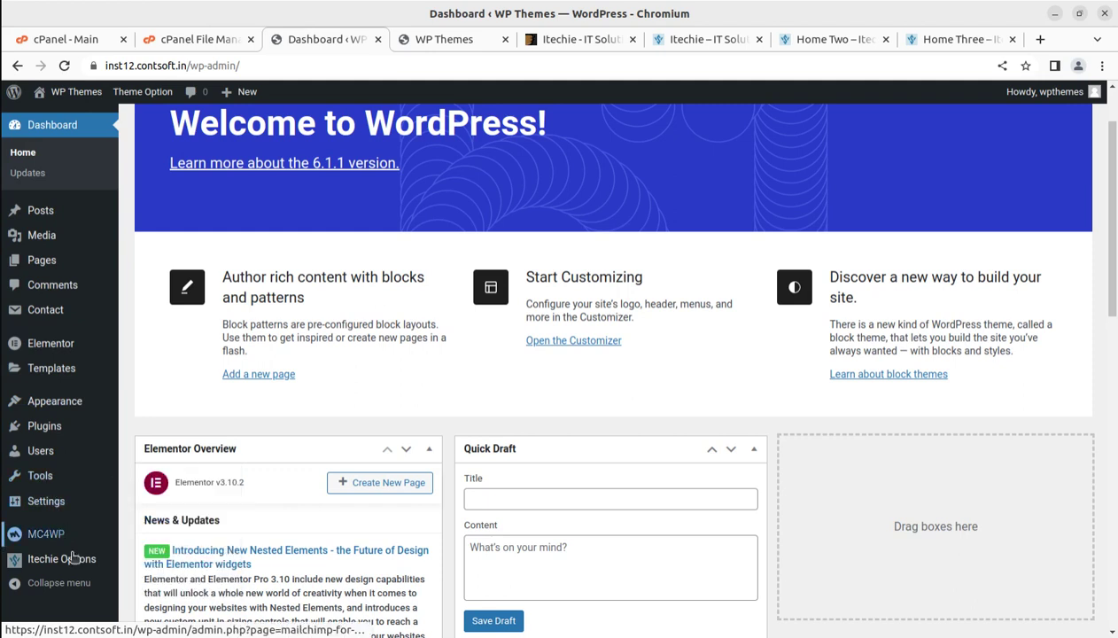
{"action": "mouse_move", "coordinate": [74, 565]}
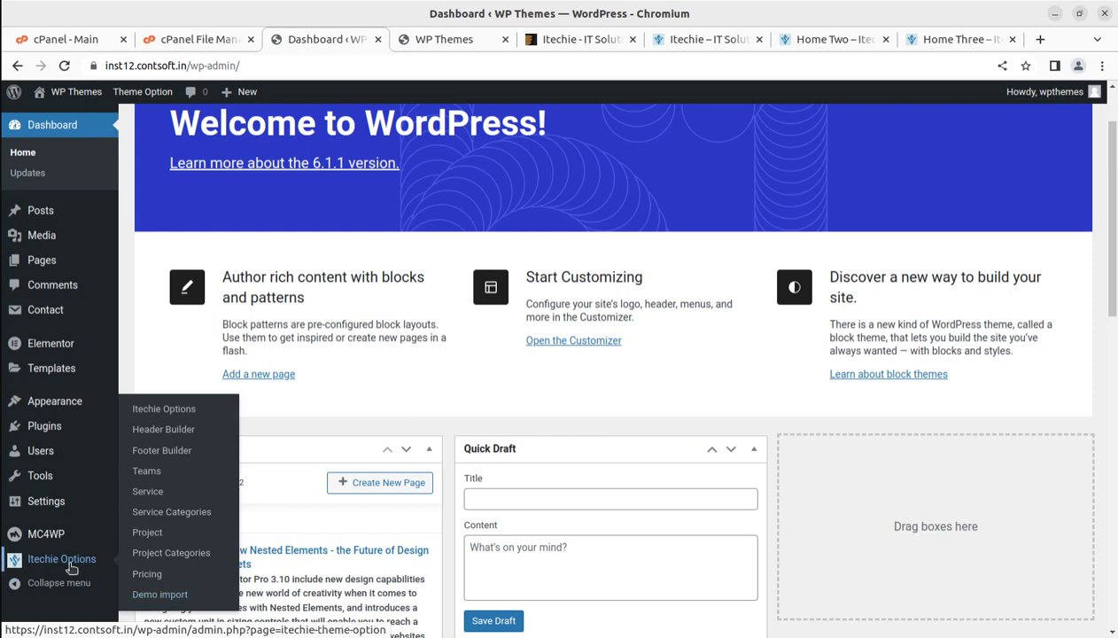
Start the Itechie demo data import from Itechie Options > Demo import, confirming Continue & Import.
{"action": "left_click", "coordinate": [140, 599]}
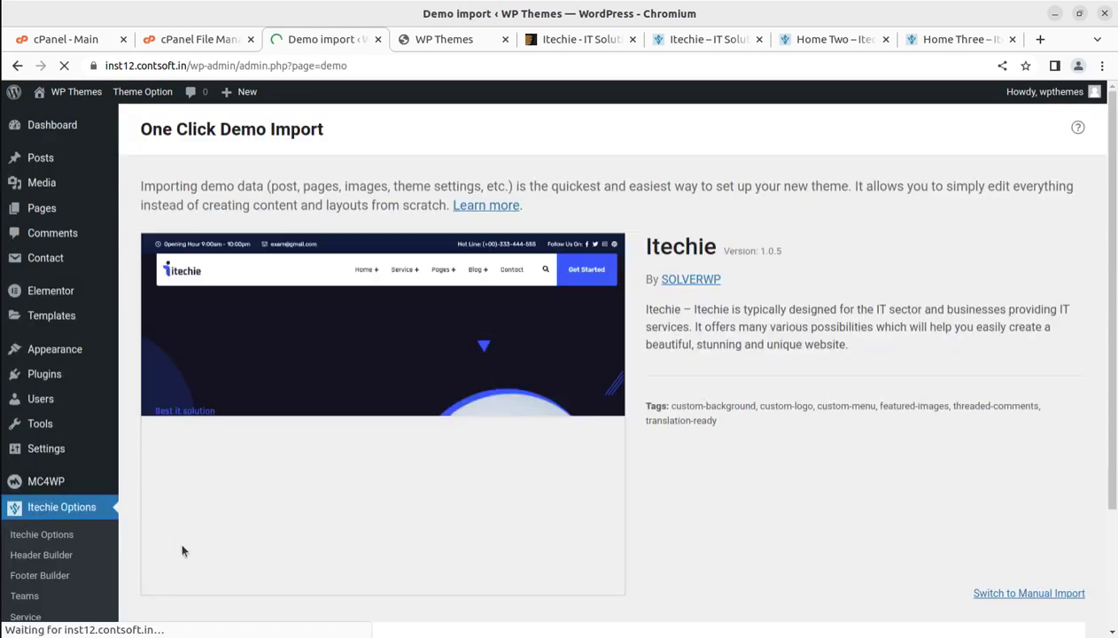
{"action": "scroll", "coordinate": [359, 308], "scroll_direction": "down", "scroll_amount": 3}
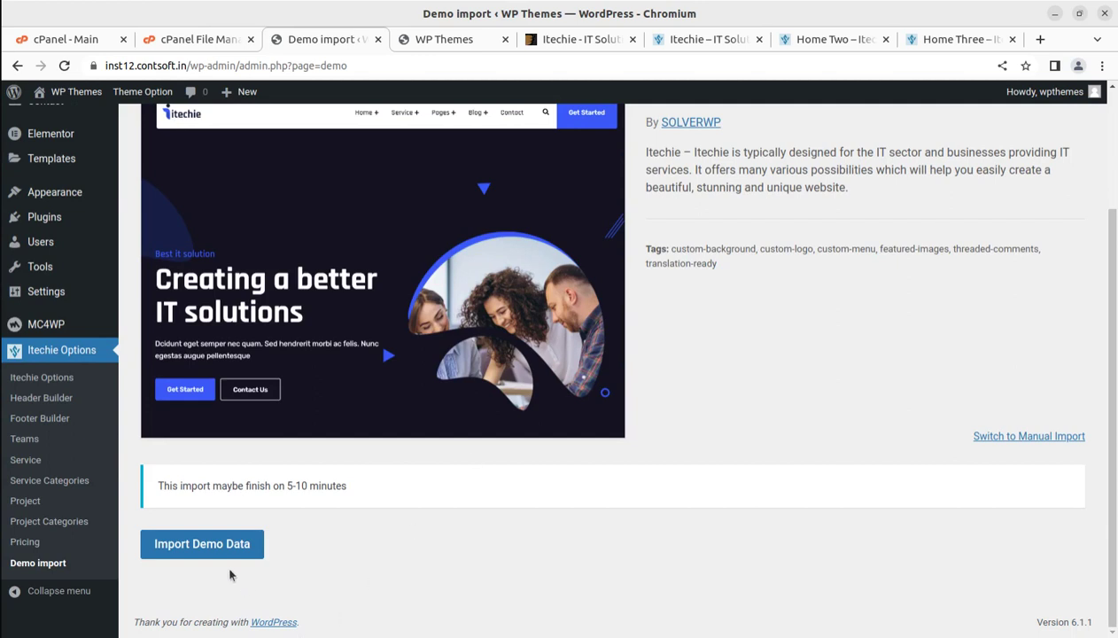
{"action": "left_click", "coordinate": [204, 556]}
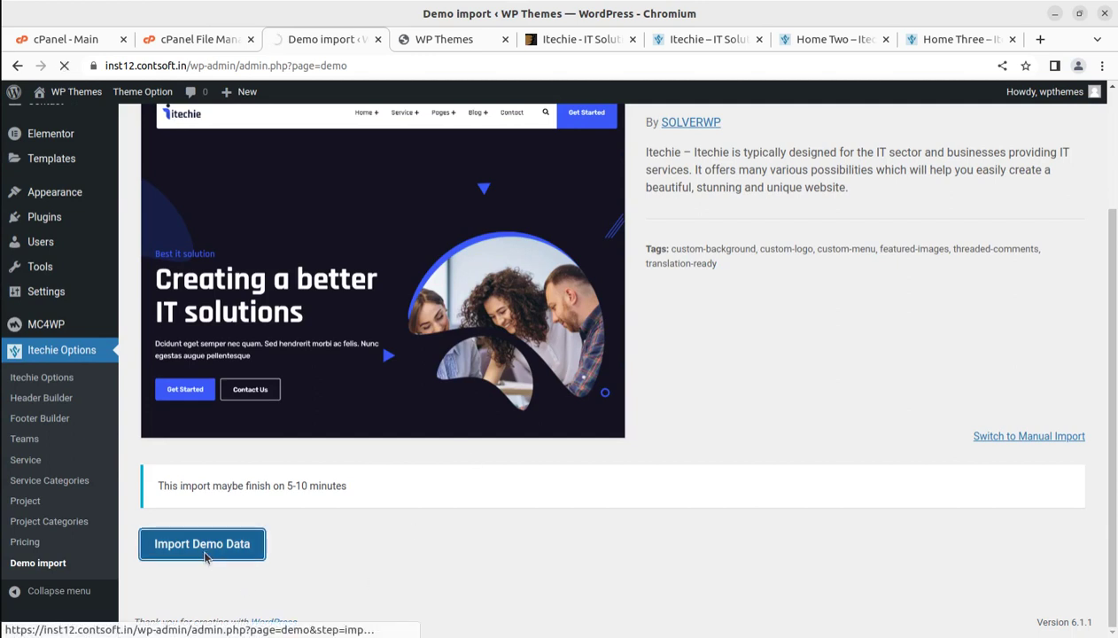
{"action": "scroll", "coordinate": [328, 437], "scroll_direction": "down", "scroll_amount": 4}
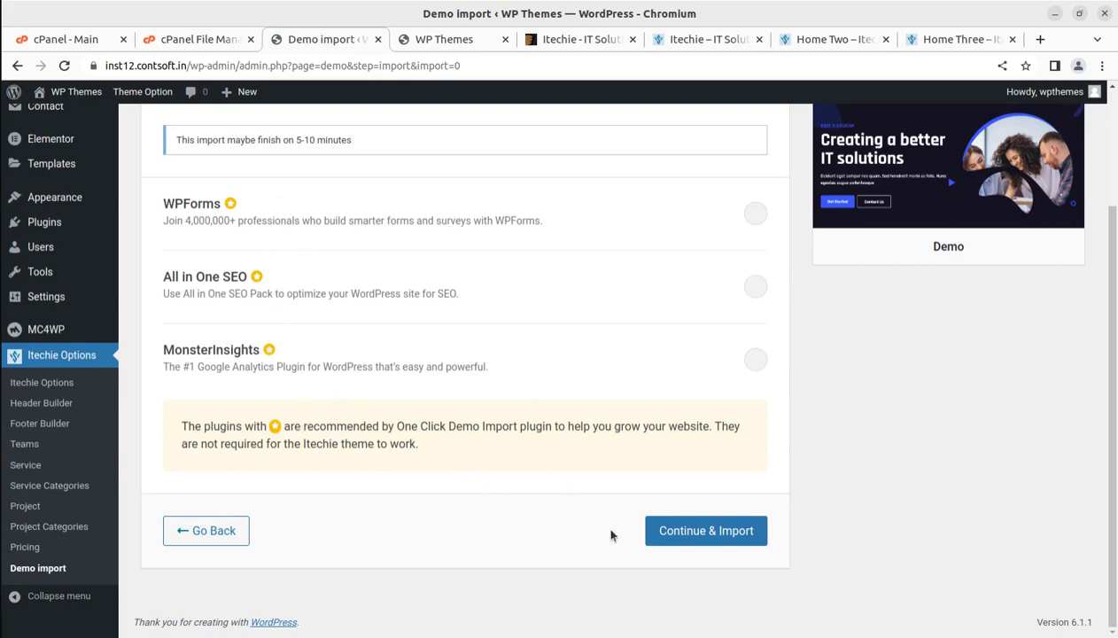
{"action": "left_click", "coordinate": [686, 532]}
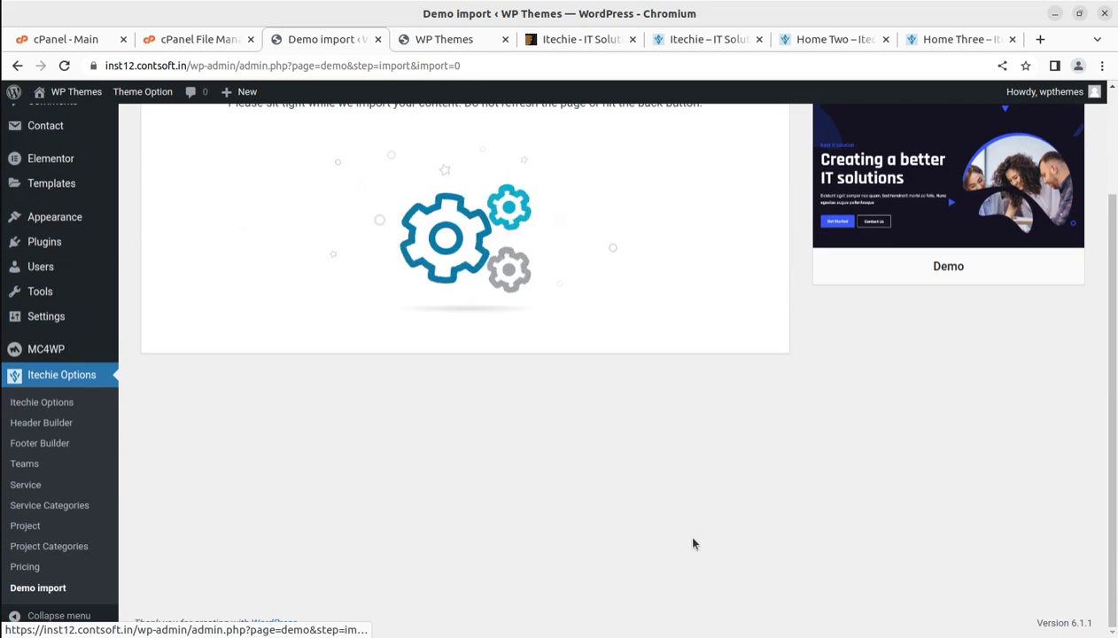